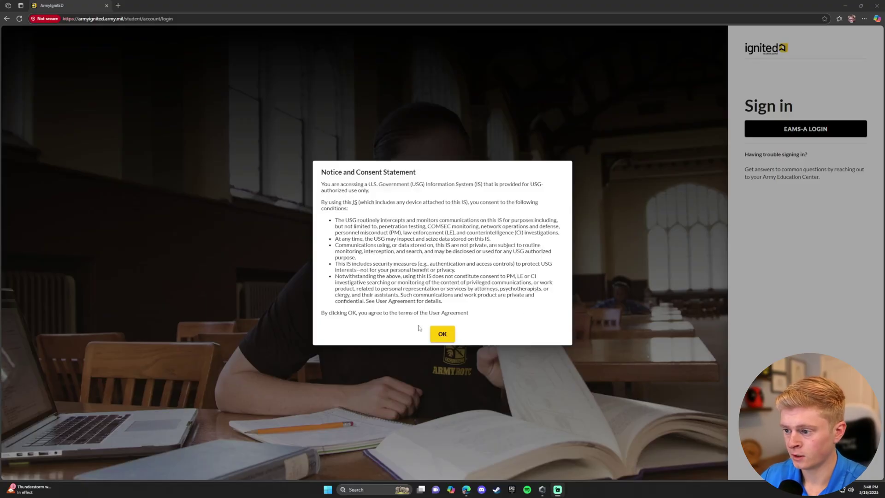
Step: Accept the government Notice and Consent Statement in ArmyIgnitED
left_click(435, 335)
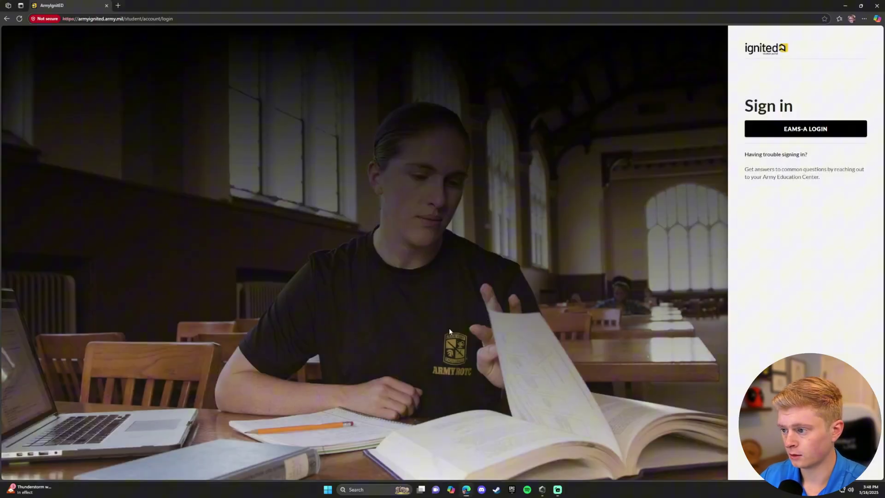
Step: Sign in through EAMS-A with PKI Login and your authentication certificate
left_click(798, 132)
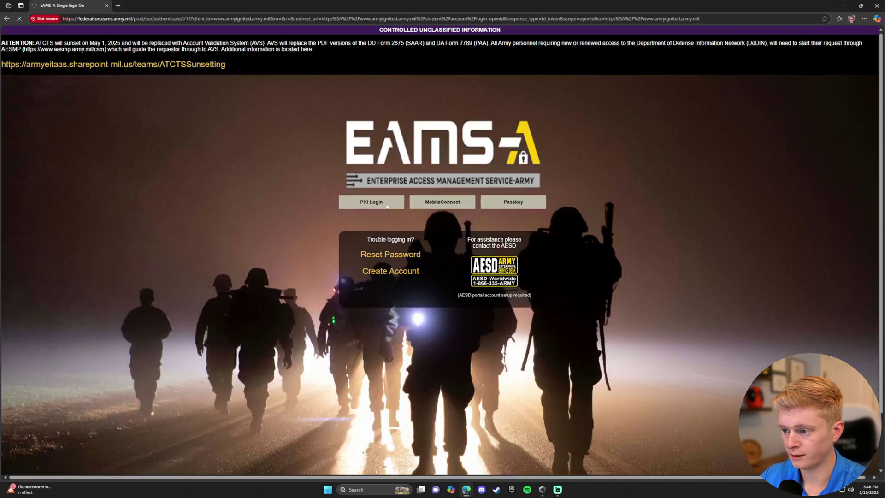
left_click(366, 204)
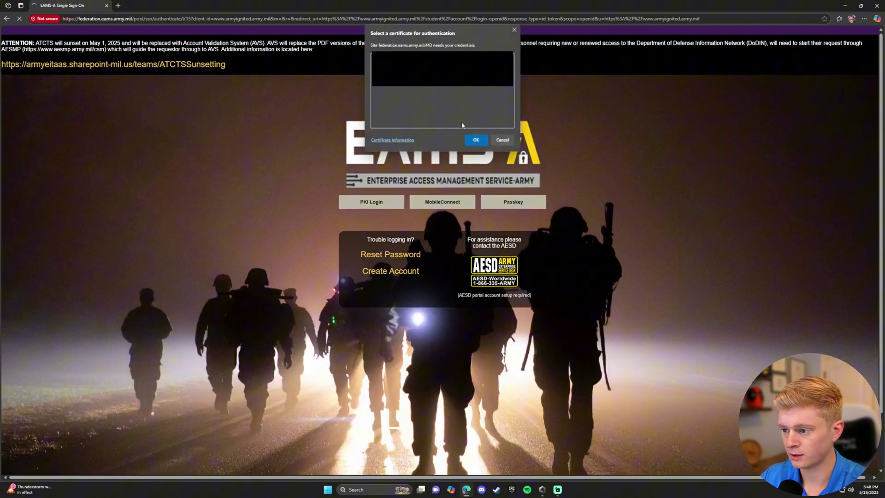
left_click(473, 141)
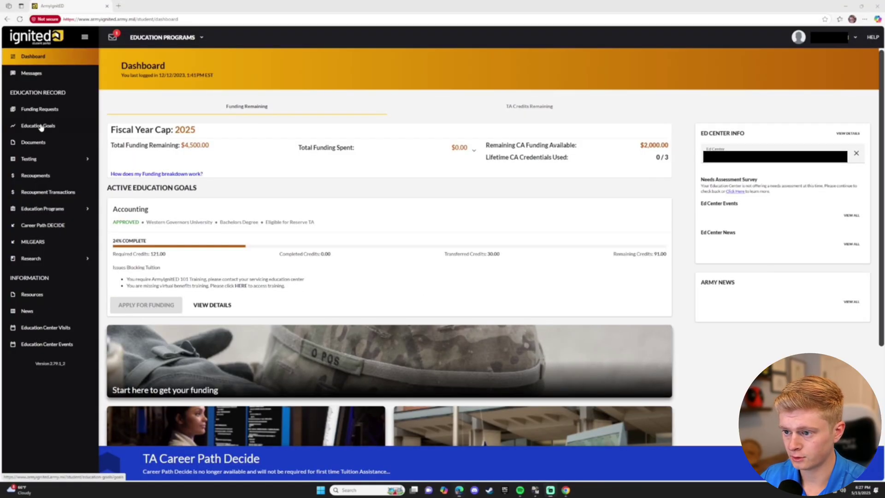
Step: Start a new education goal and view the Credentialing Assistance - MOS Related requirement
left_click(69, 128)
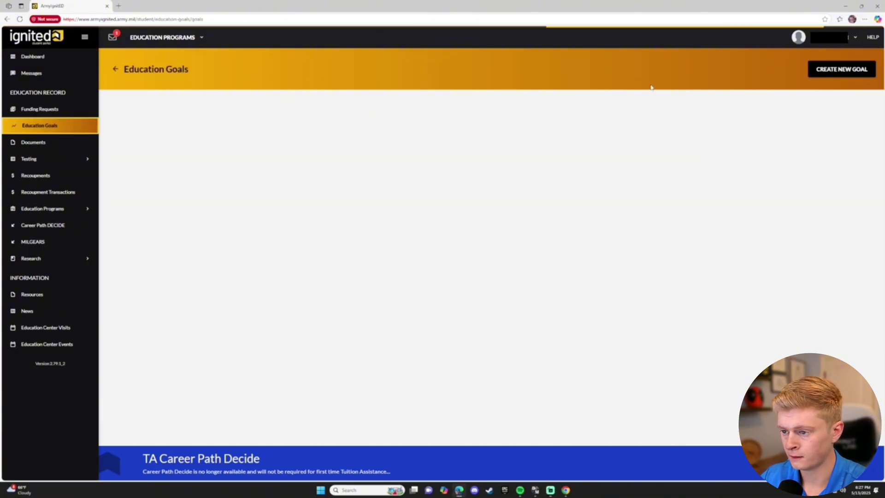
left_click(838, 70)
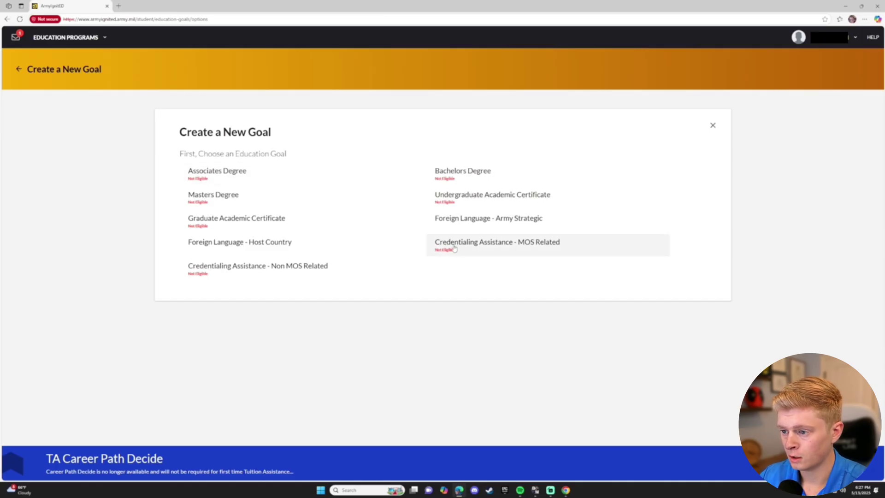
left_click(456, 251)
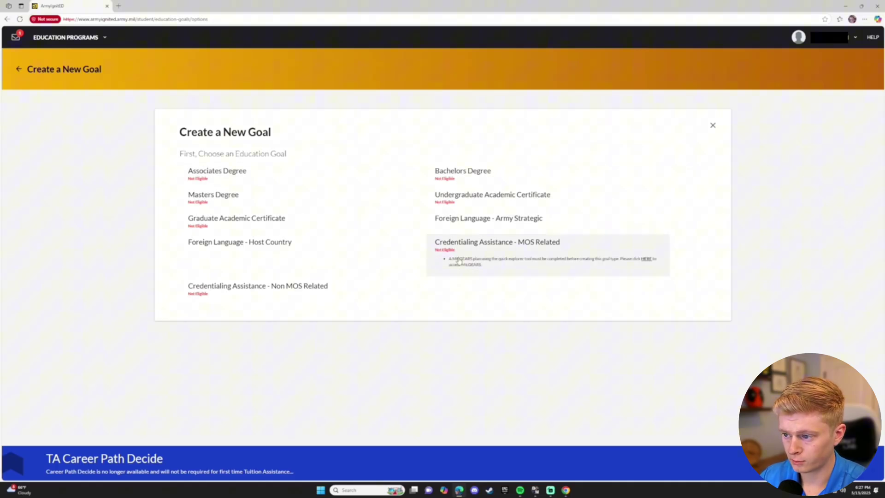
Step: Go to the MILGEARS page, which shows no plans, and open the MilGears website
left_click(645, 259)
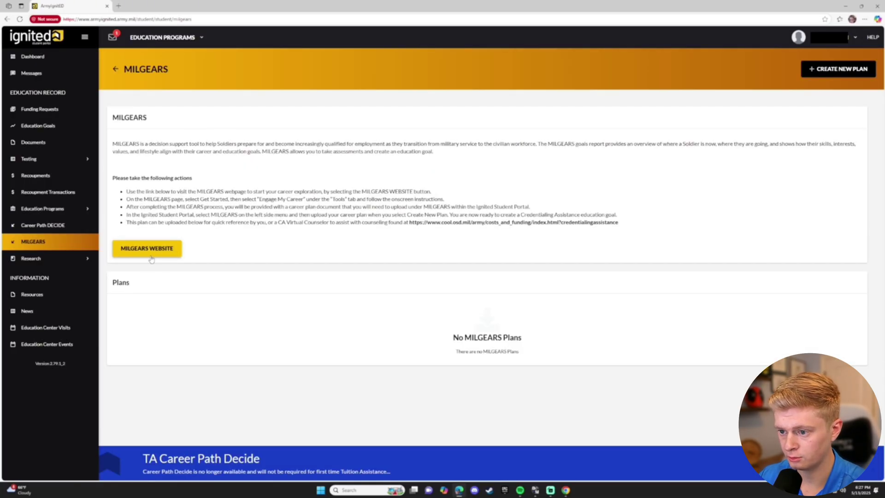
left_click(150, 253)
left_click(406, 272)
Step: Dismiss the MilGears consent banner and begin the Engage My Career tool
left_click(445, 269)
left_click(748, 44)
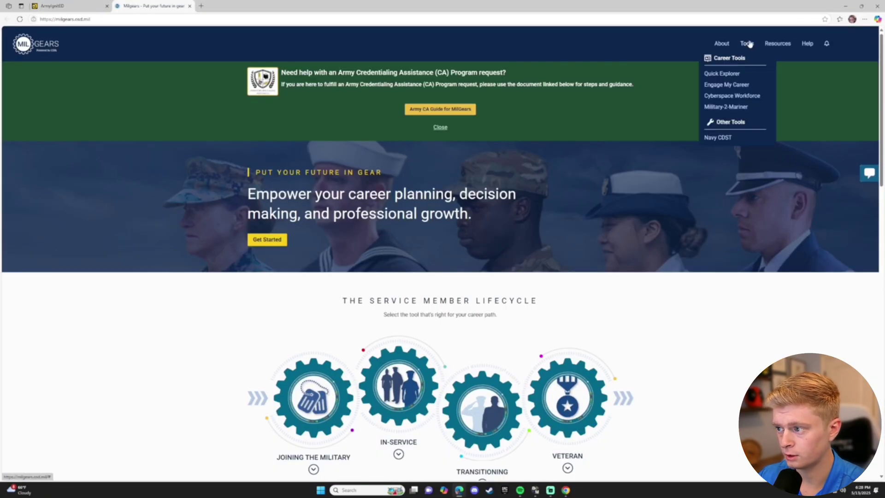
left_click(729, 86)
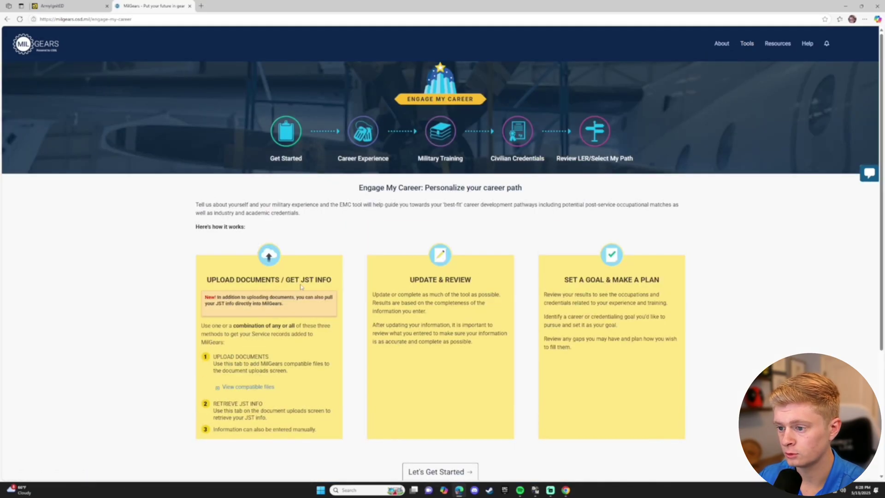
scroll(271, 317, "down", 3)
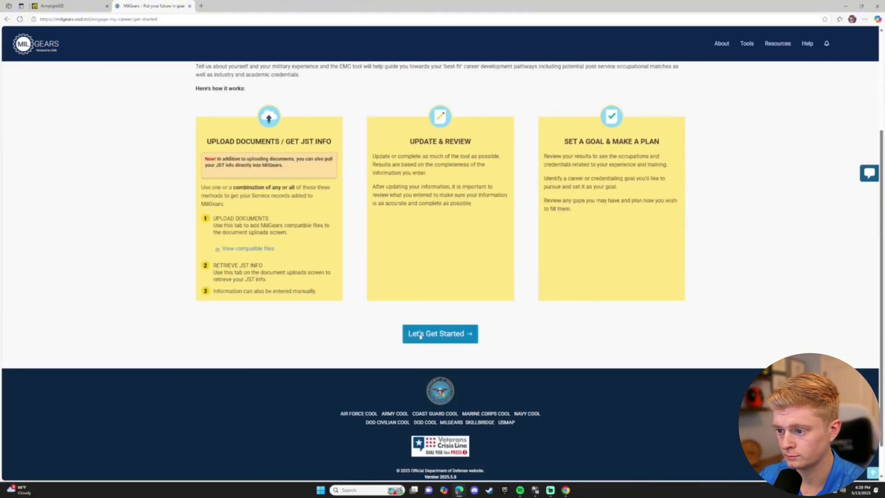
left_click(439, 331)
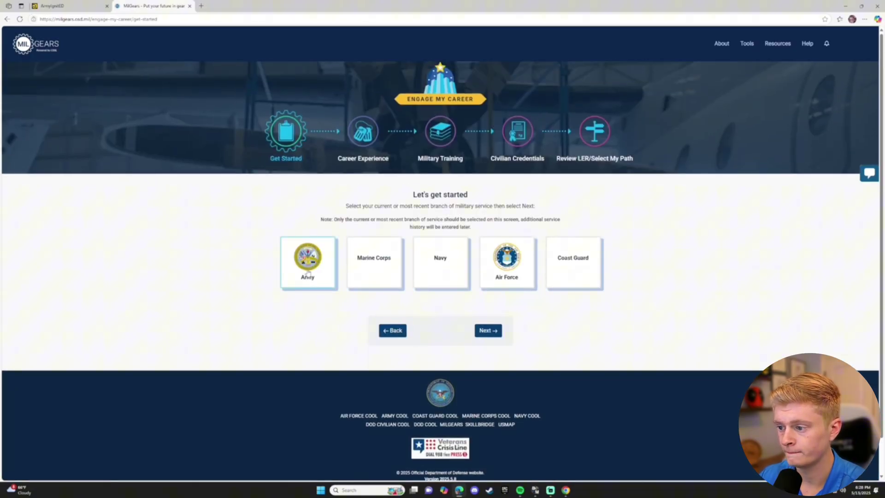
Step: Choose Army, then skip the Upload, Personal Information and Additional Information steps
left_click(308, 273)
left_click(487, 446)
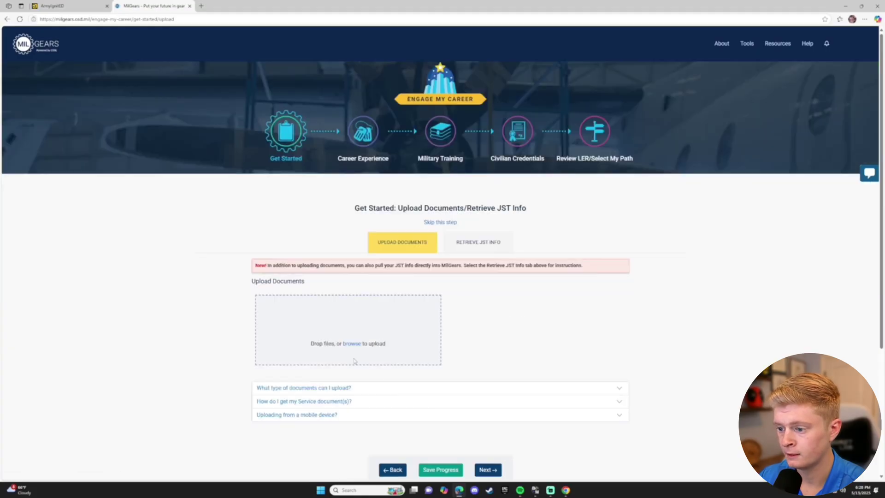
scroll(328, 342, "down", 3)
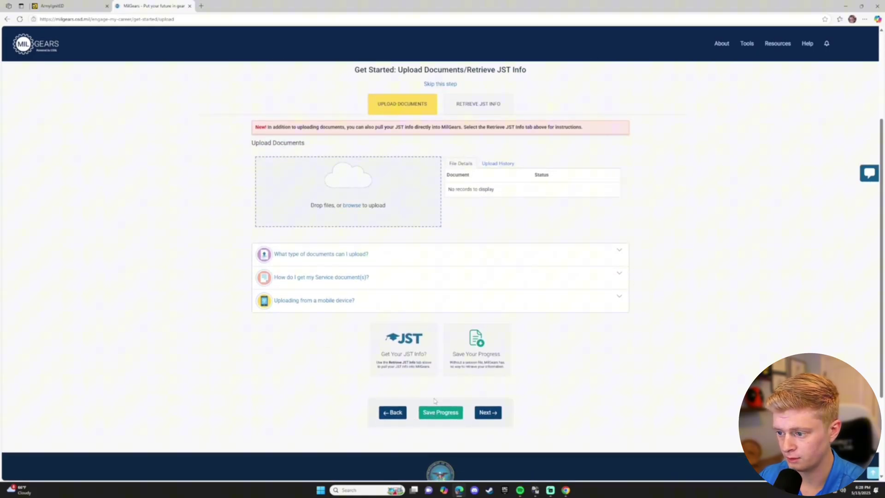
left_click(487, 413)
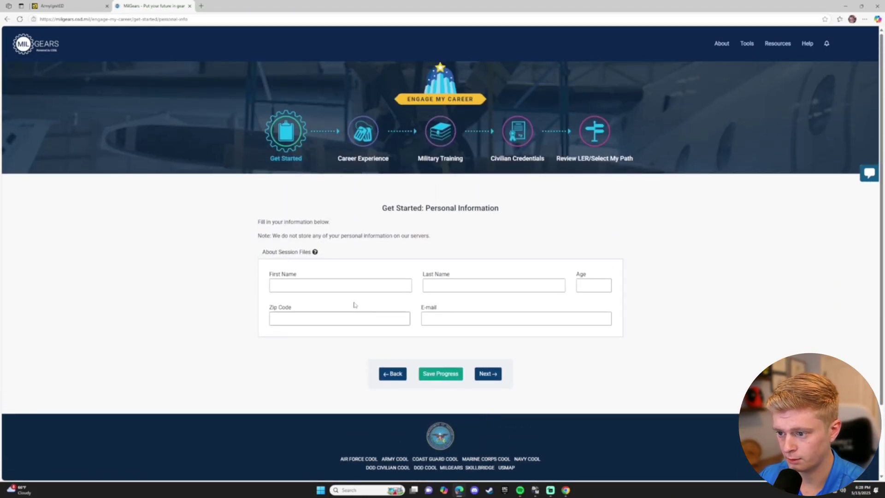
left_click(489, 374)
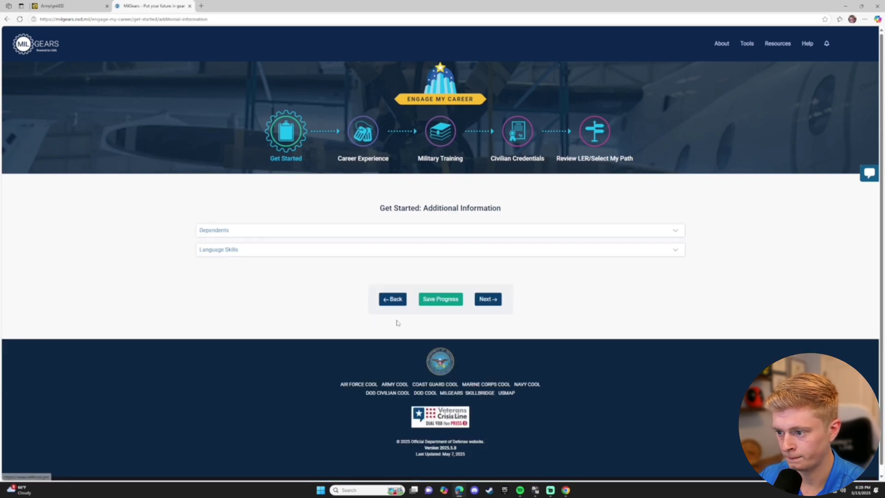
left_click(488, 305)
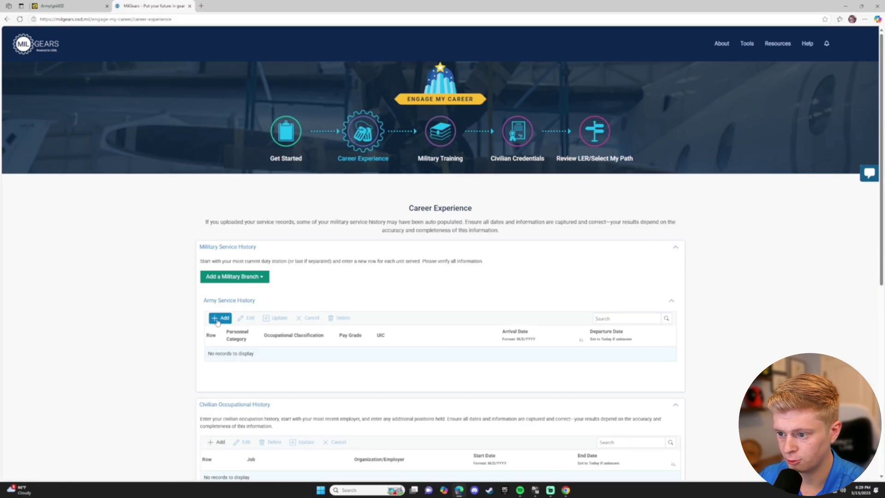
Step: Add and save an Army service row: E4, 27D Paralegal Specialist, 5/22/2023–5/13/2025
left_click(219, 317)
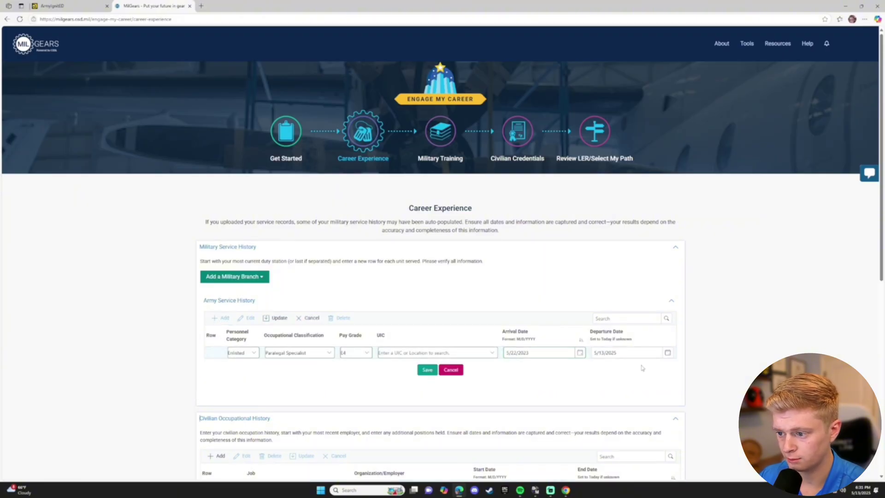
left_click(427, 370)
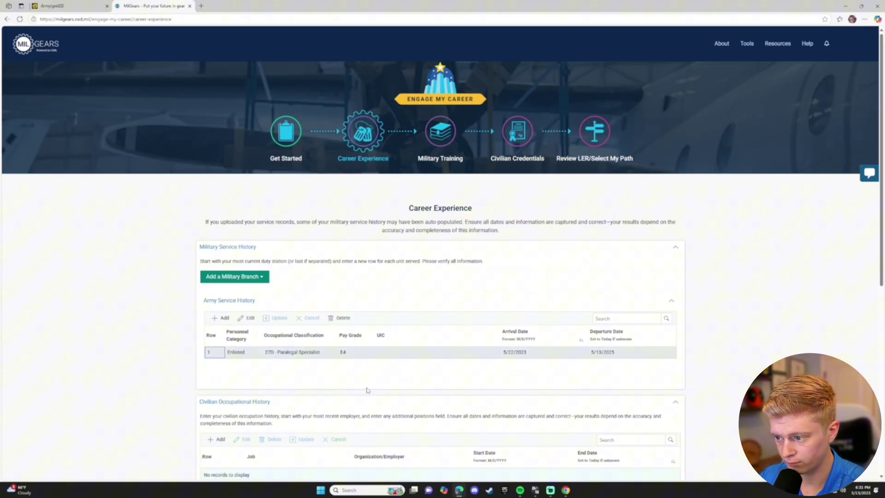
scroll(394, 396, "down", 8)
Step: Skip the training, ASI/SQI and credentials steps and download the Learning and Employment Record
left_click(487, 291)
left_click(487, 415)
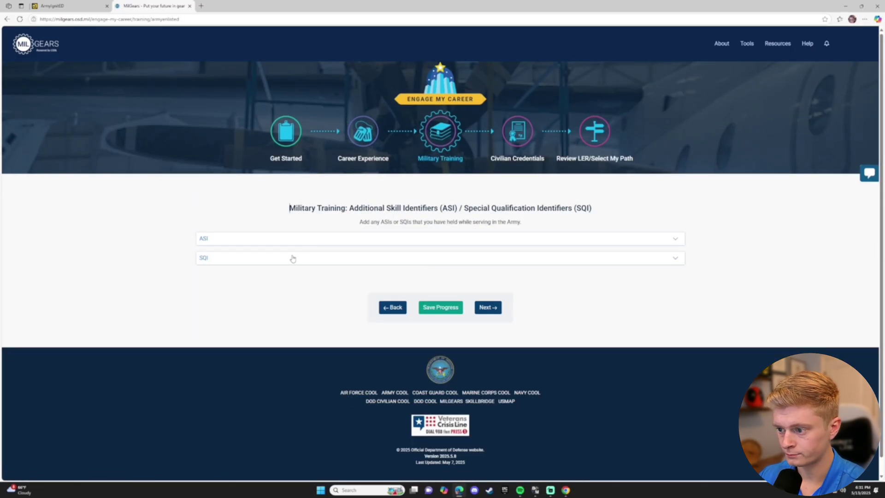
left_click(484, 307)
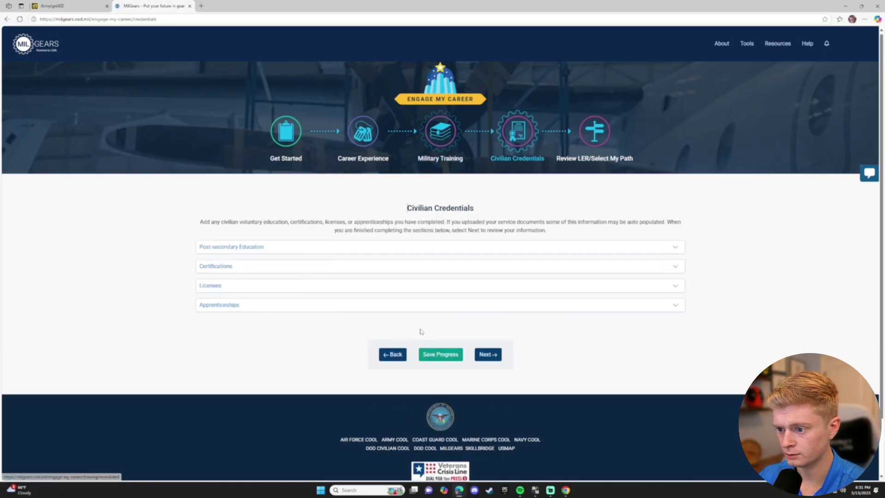
left_click(496, 354)
left_click(380, 228)
left_click(484, 310)
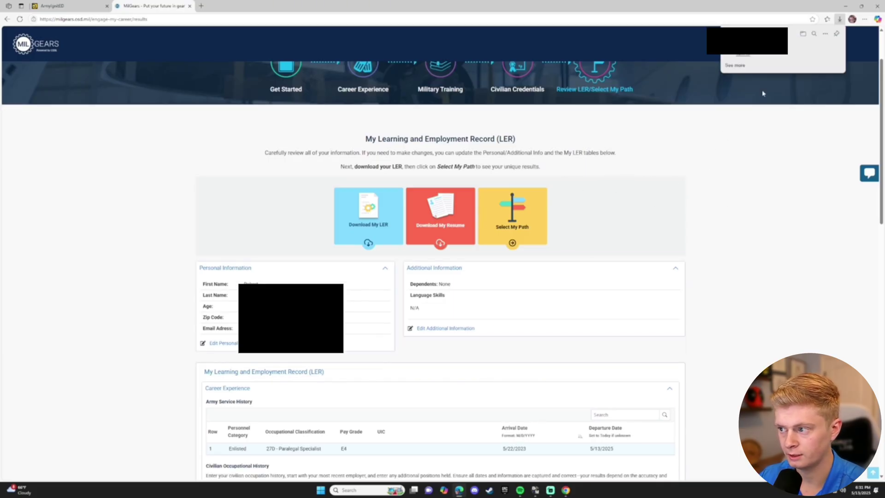
Step: Start a new MILGEARS plan and attach the second file from the Desktop Quotes folder
left_click(52, 5)
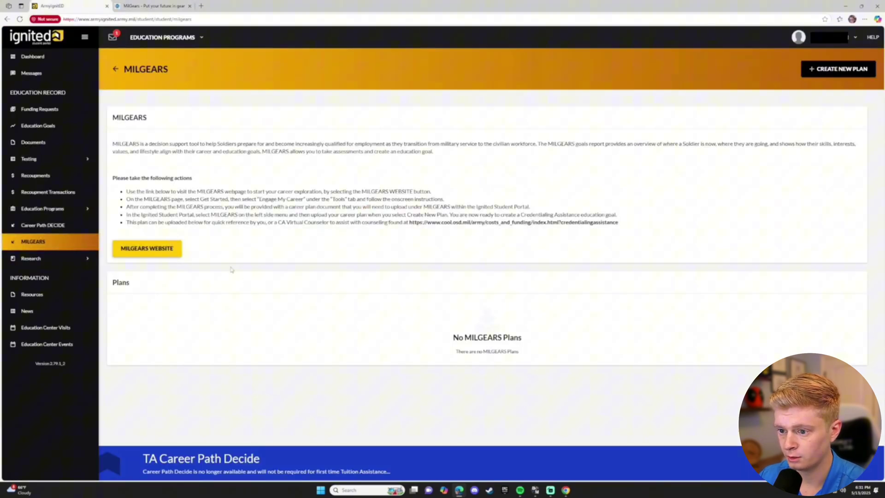
left_click(837, 69)
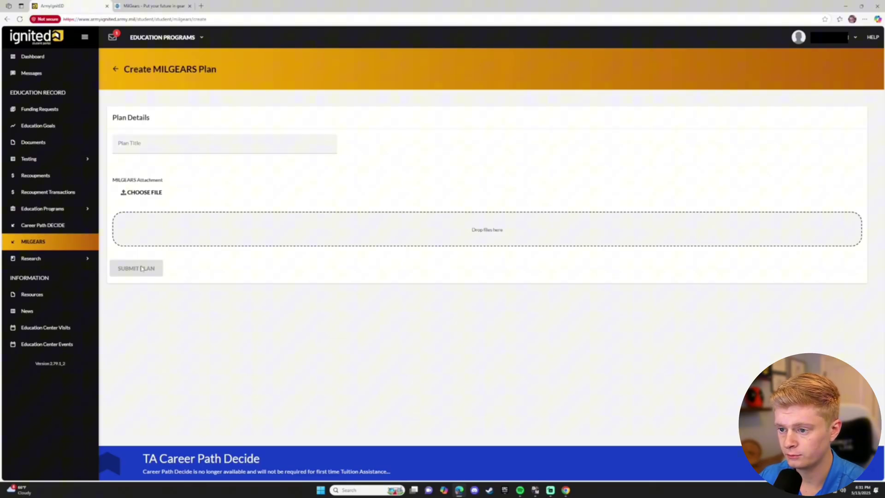
left_click(141, 193)
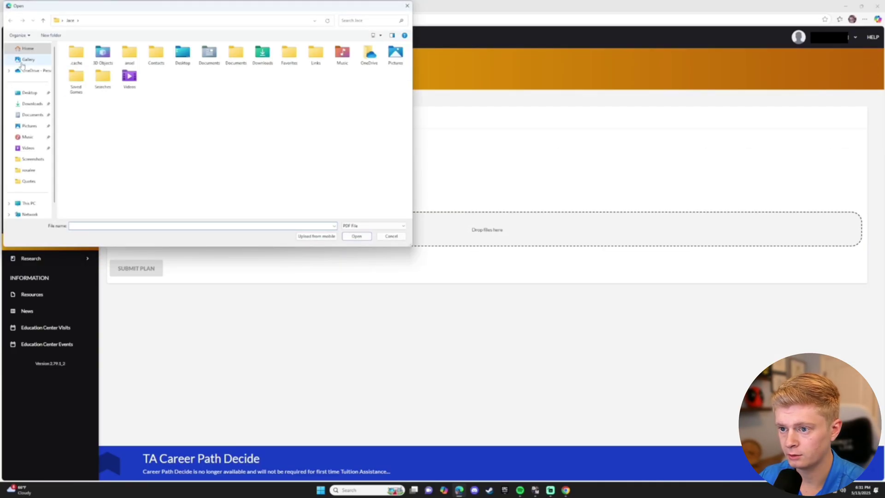
left_click(29, 93)
double_click(99, 56)
left_click(100, 55)
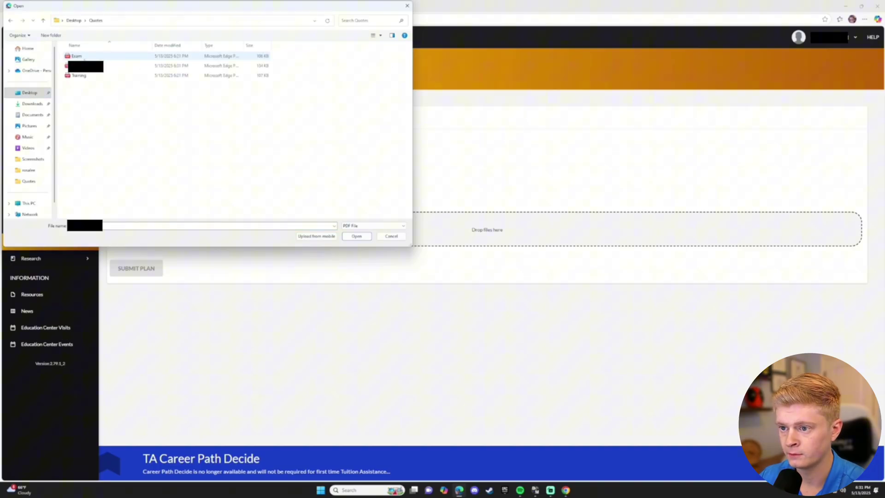
left_click(85, 66)
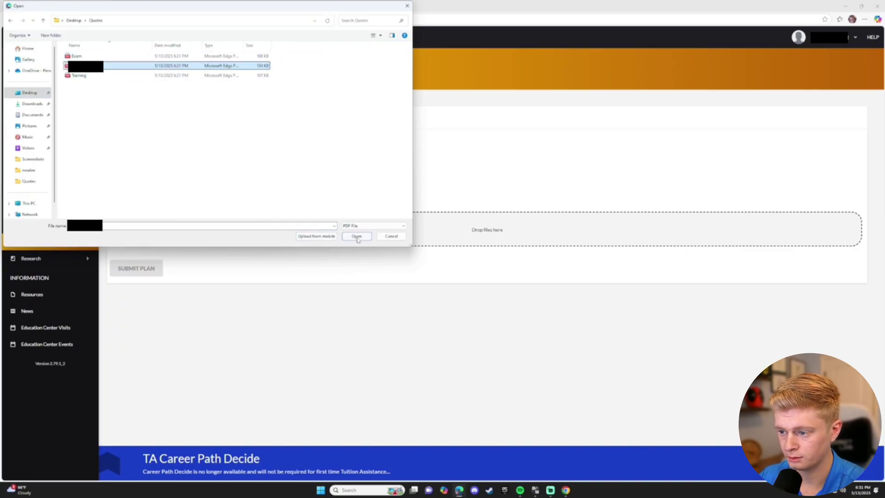
left_click(356, 236)
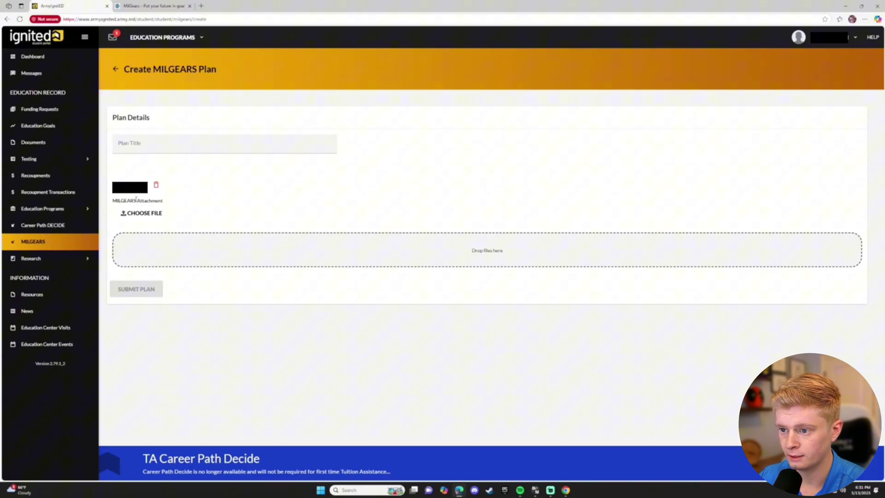
Step: Enter the plan title beginning with 'M' and submit the plan
left_click(146, 144)
type("Mil Gears LER")
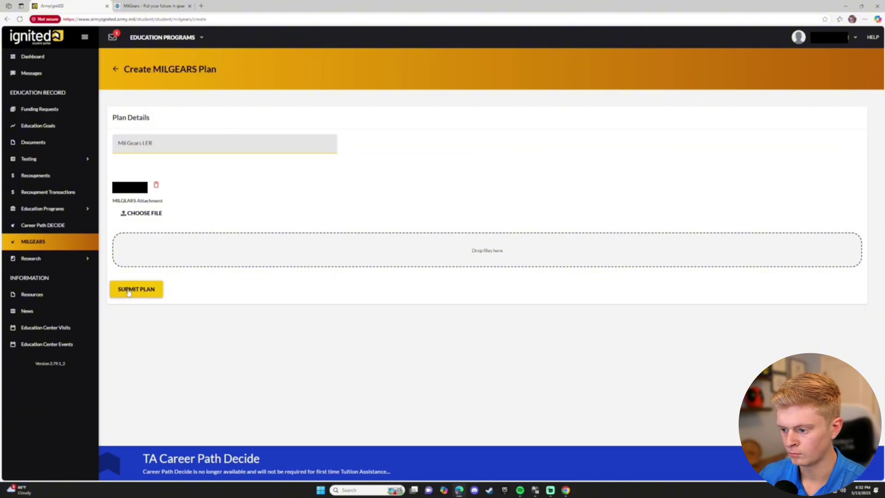
left_click(133, 289)
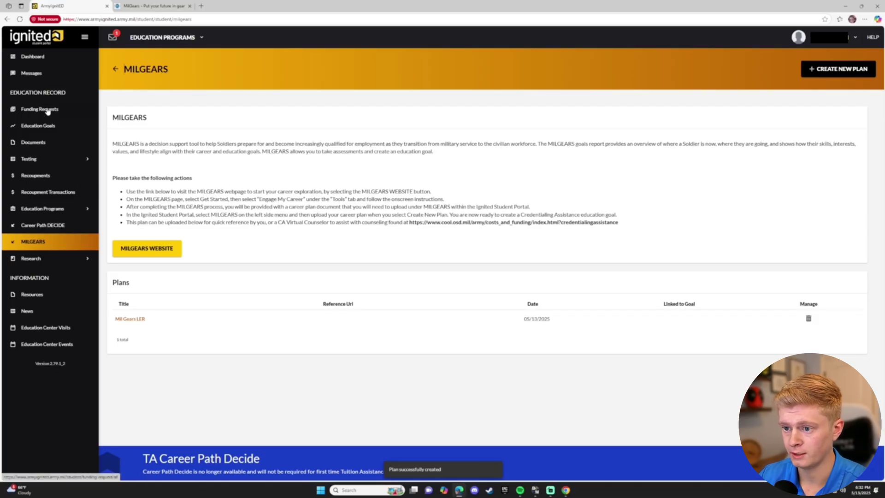
Step: Search 'comptia sec', pick CompTIA Security+ as a Non MOS Related credentialing goal, and submit it
left_click(51, 127)
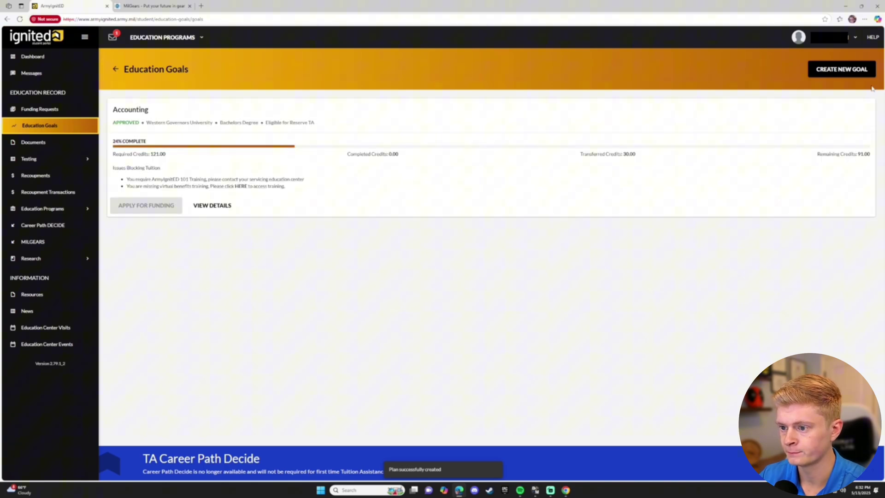
left_click(865, 72)
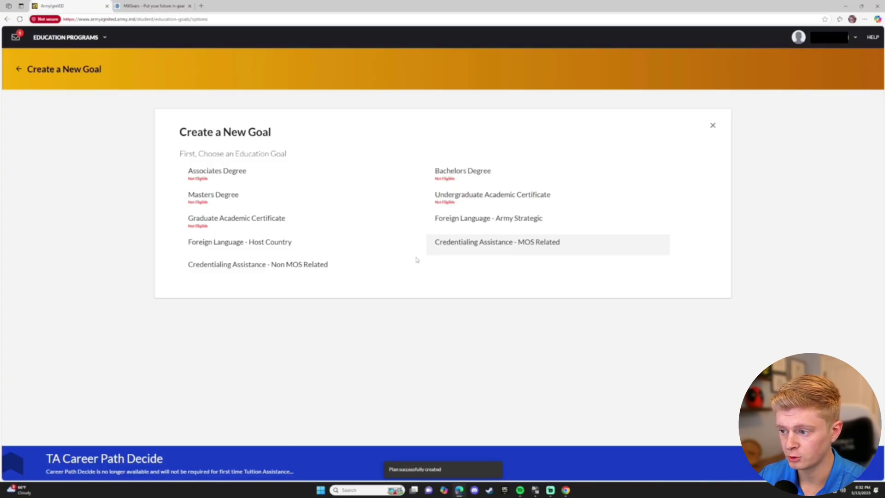
left_click(299, 264)
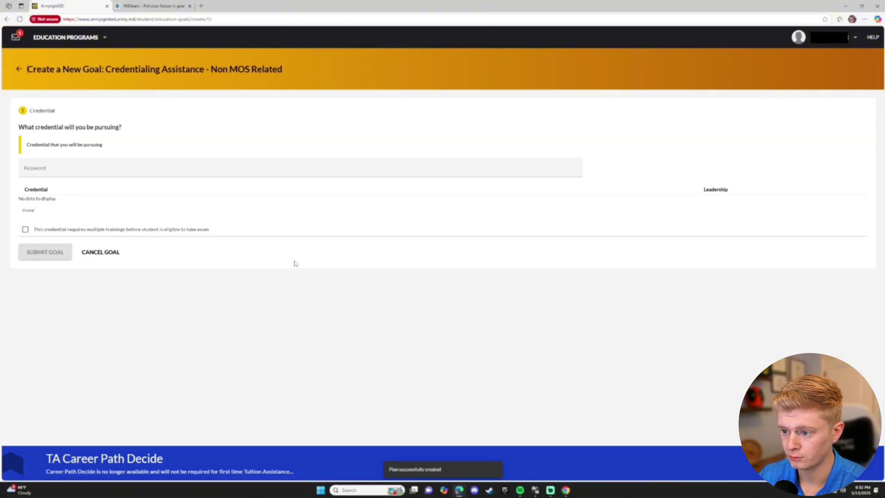
left_click(83, 168)
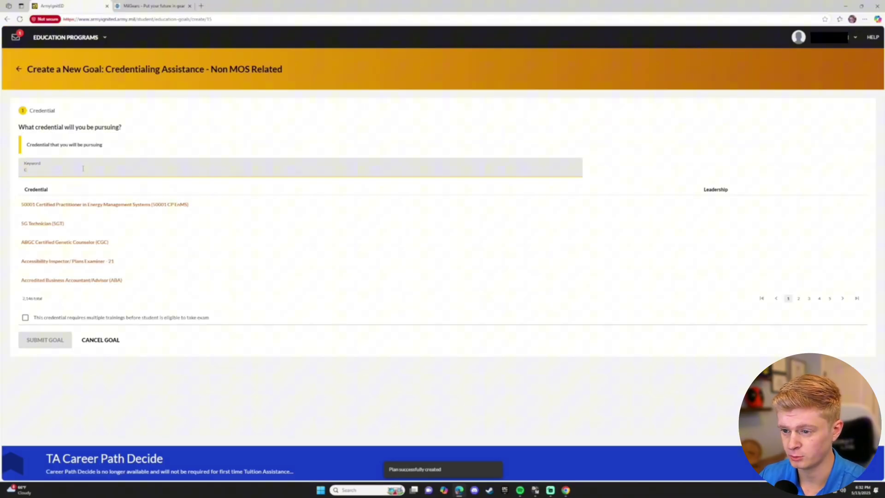
type("comptia se")
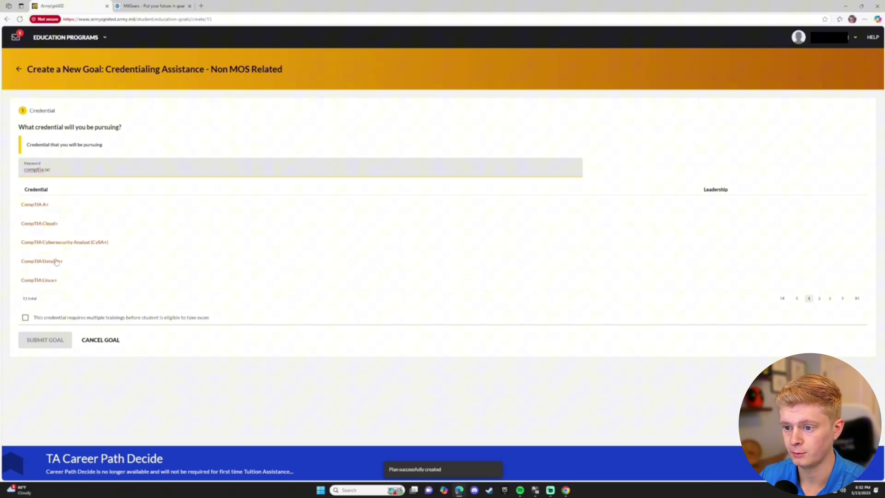
type("c")
left_click(58, 204)
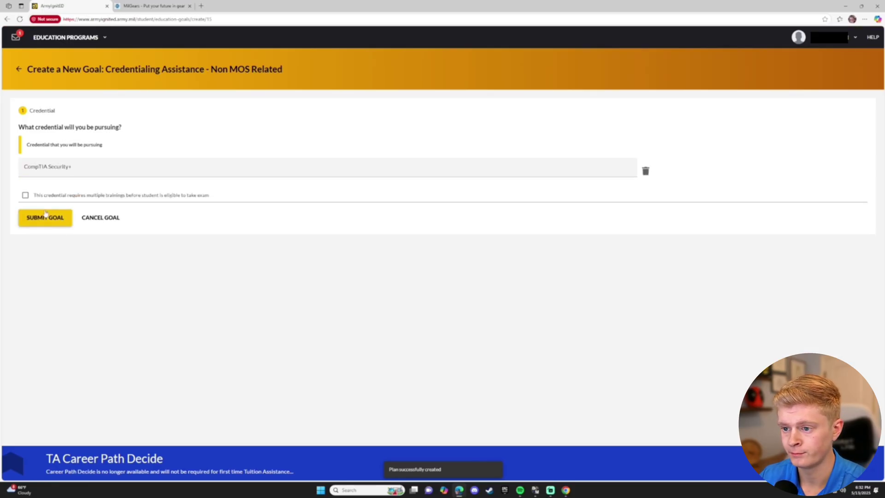
left_click(46, 218)
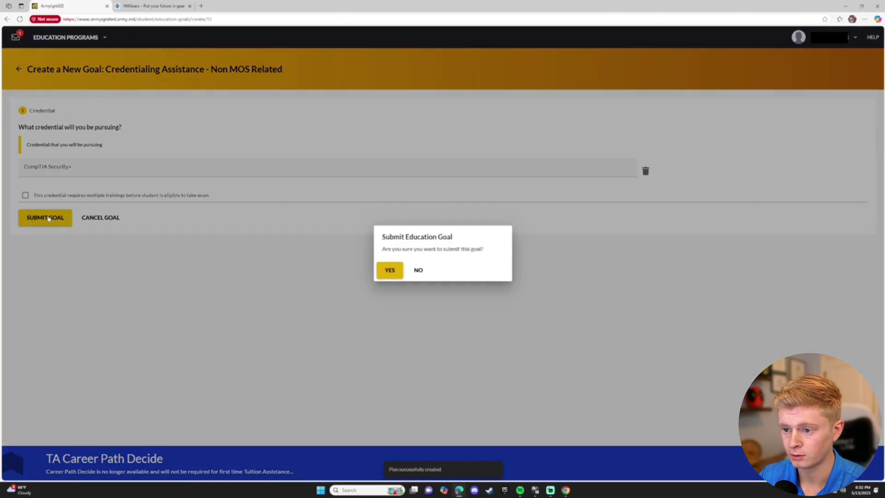
left_click(388, 271)
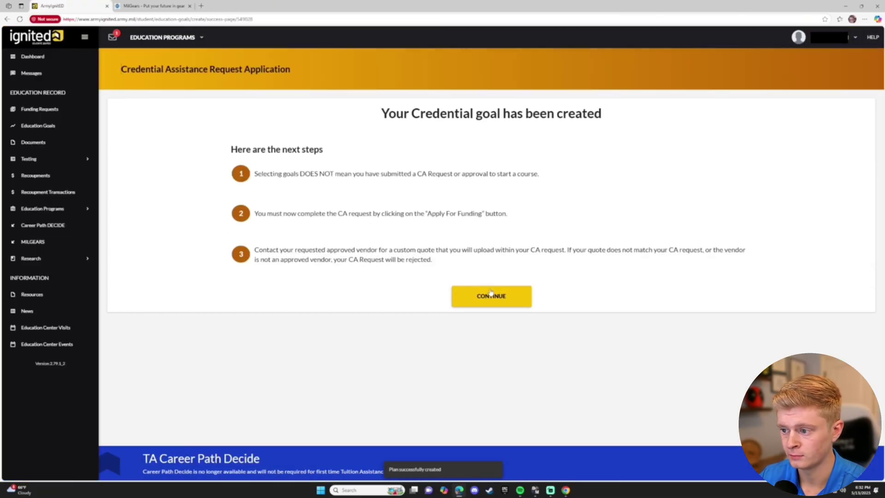
left_click(491, 295)
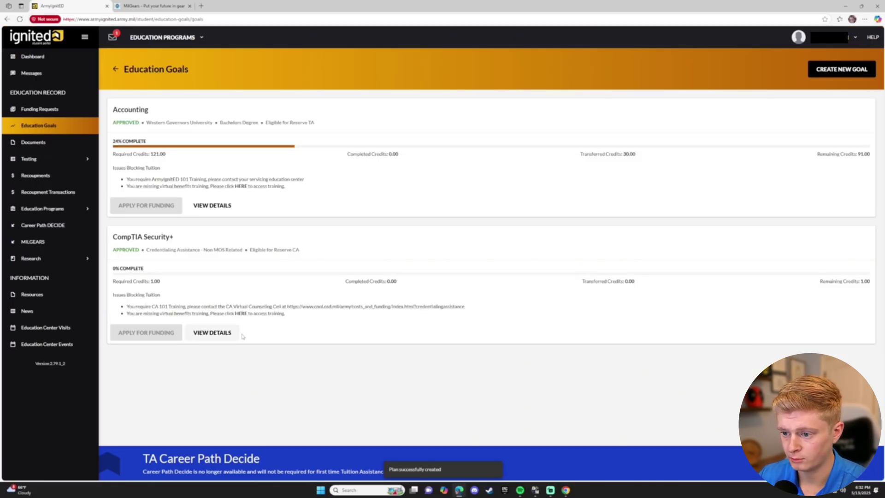
Step: Sign and complete the virtual benefits training, then return to Education Goals
left_click(240, 314)
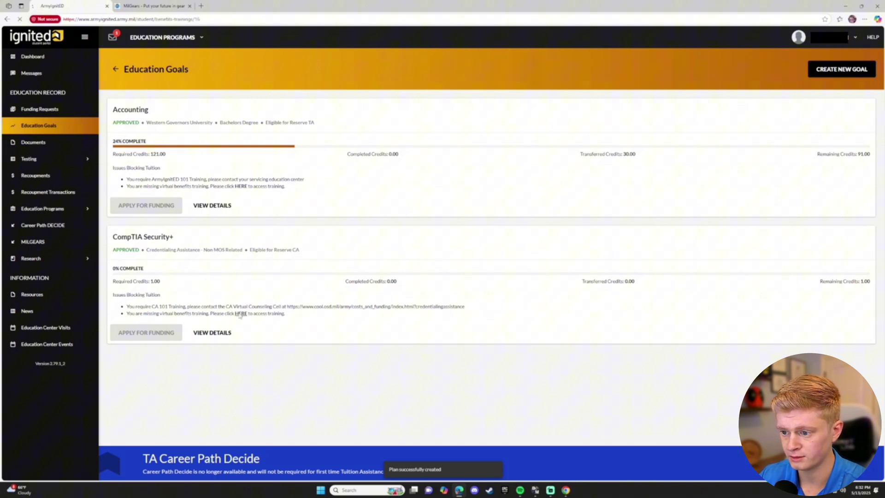
scroll(156, 235, "down", 10)
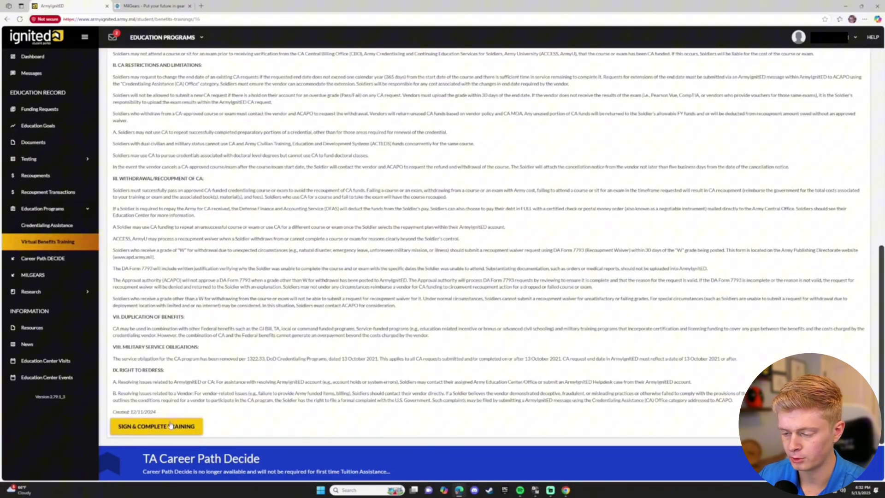
left_click(170, 425)
left_click(394, 274)
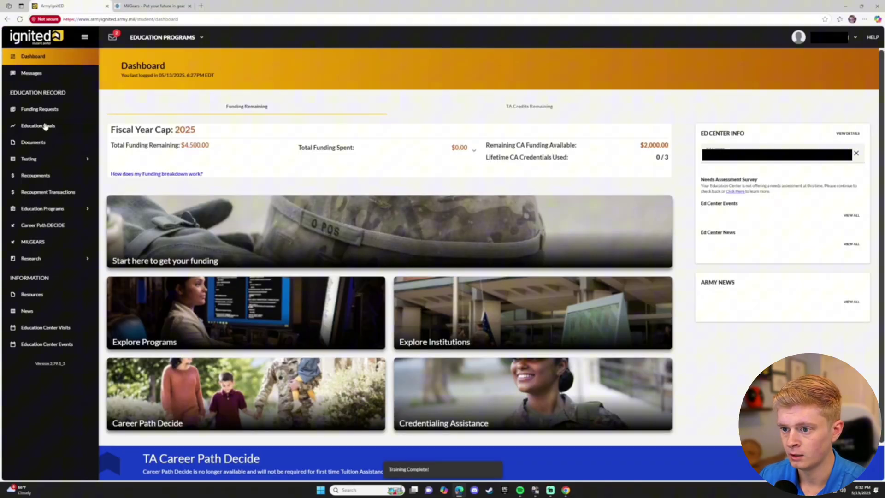
left_click(51, 125)
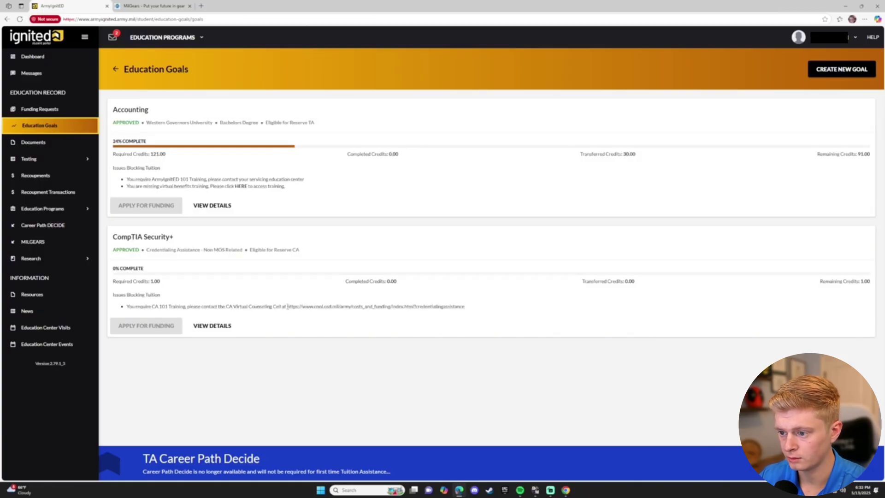
Step: Open the copied credentialing assistance address in a new tab to load the Army COOL funding page
left_click_drag(287, 306, 463, 309)
key("ctrl+c")
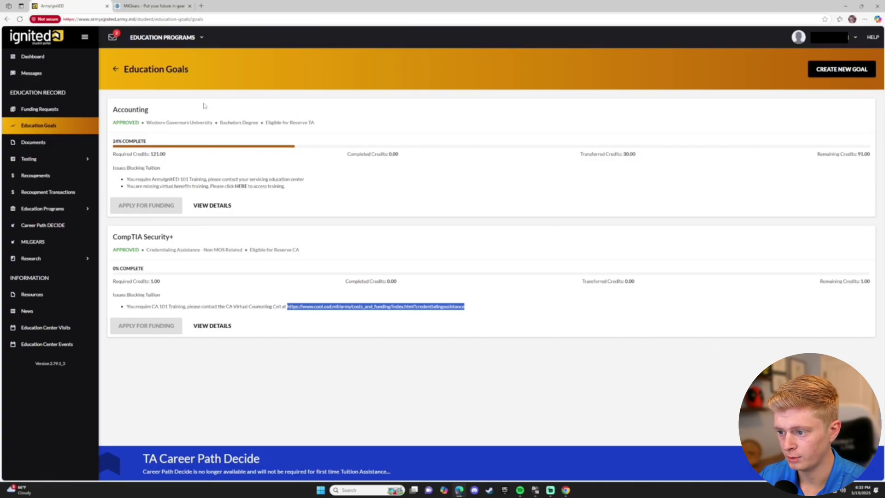
left_click(200, 6)
key("ctrl+v")
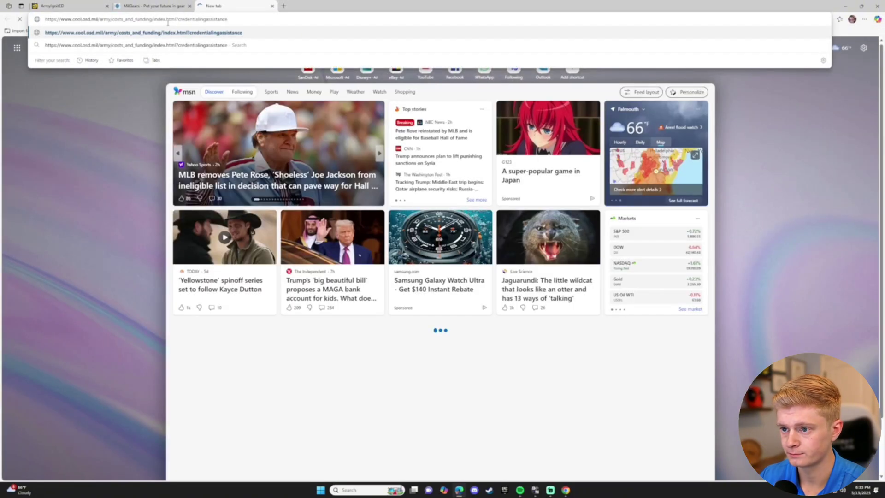
key("Return")
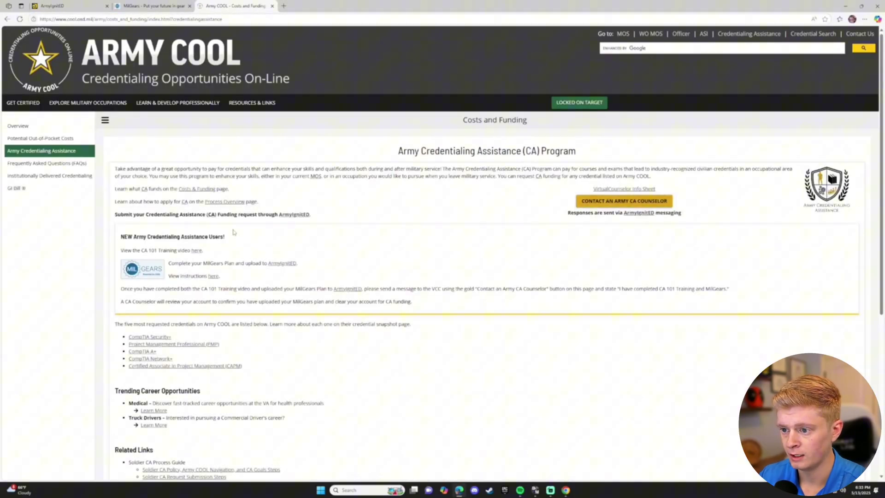
Step: Watch the CA 101 Training video, then open the Contact an Army CA Counselor form
left_click(196, 250)
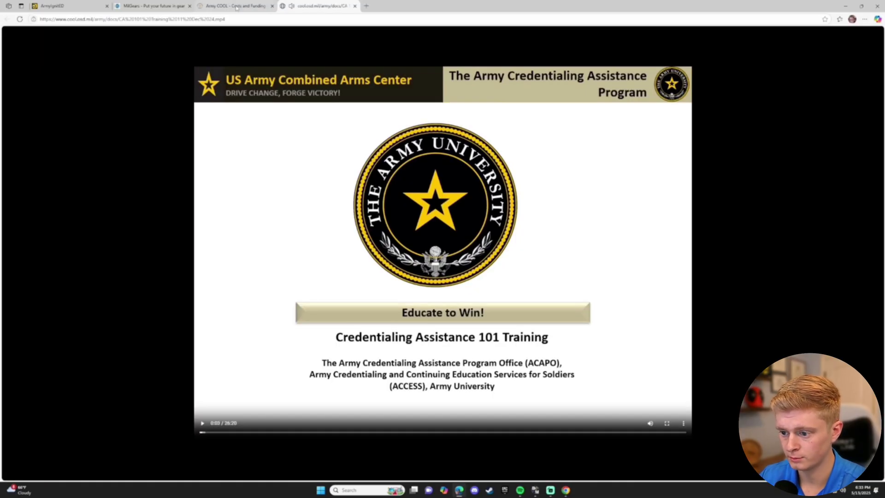
left_click(236, 7)
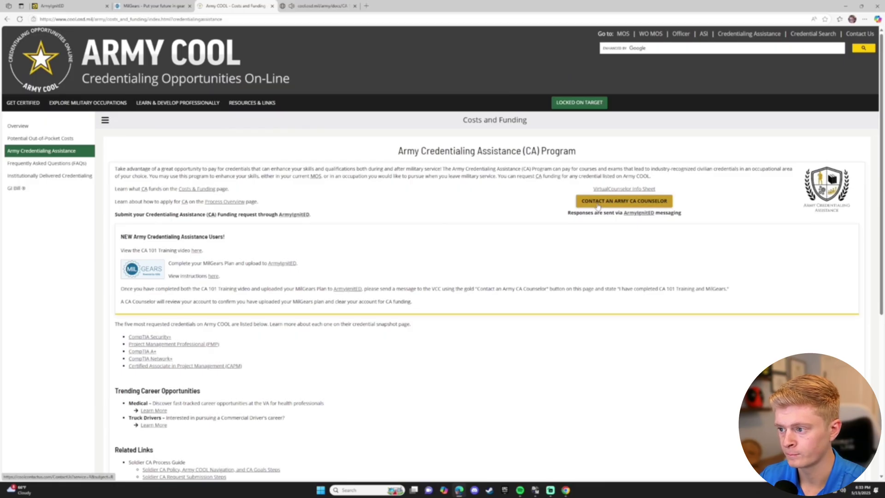
left_click(598, 203)
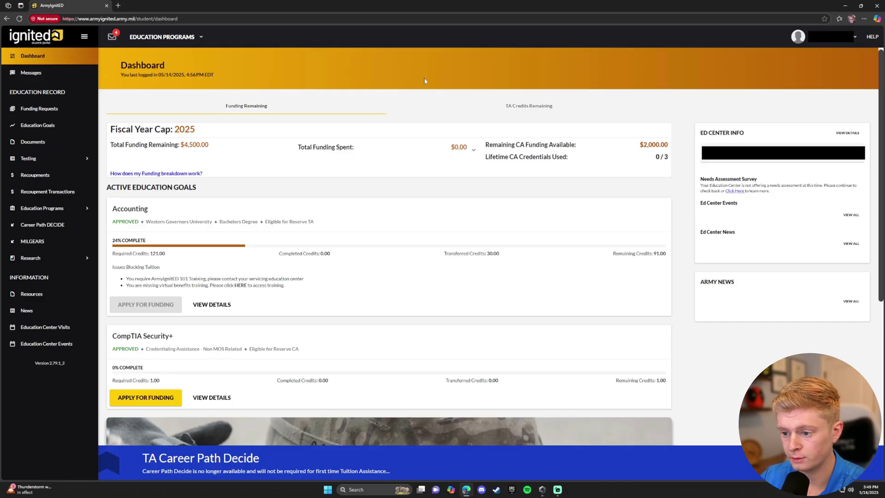
Step: Start the CompTIA Security+ funding request, verify contact details, and accept every academic and financial condition
left_click(155, 399)
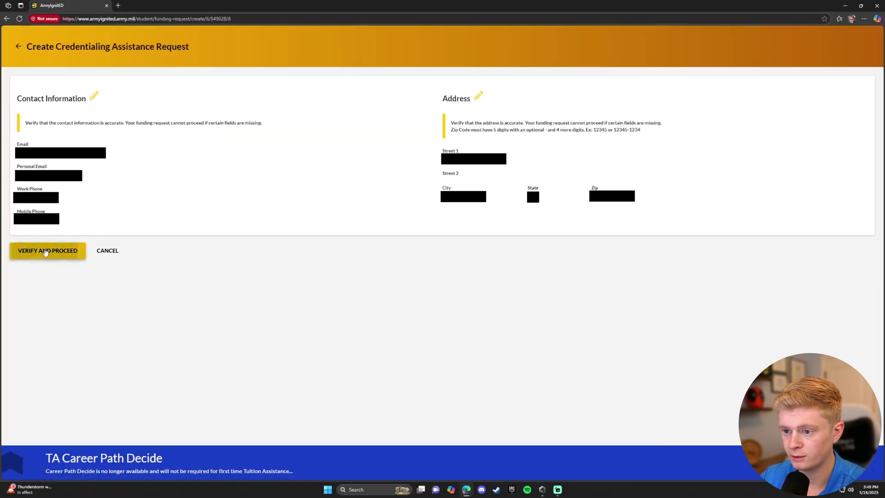
left_click(46, 251)
left_click(22, 229)
left_click(22, 248)
scroll(24, 248, "down", 2)
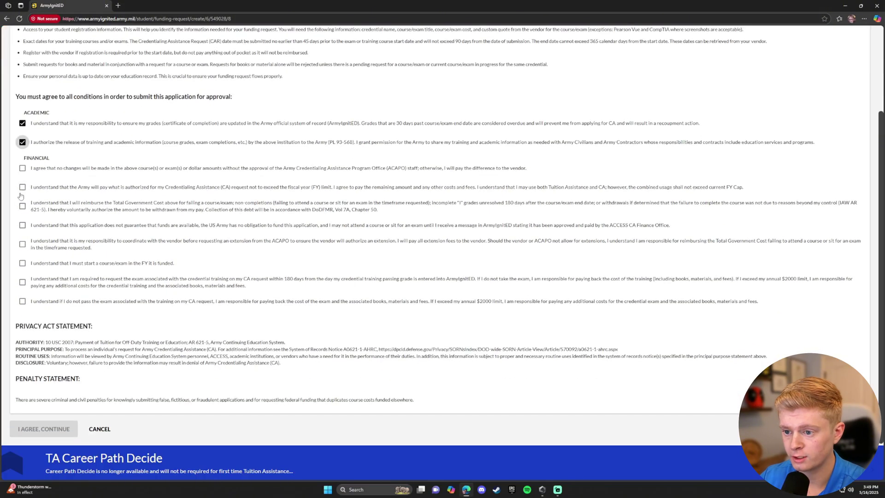
left_click(23, 168)
left_click(22, 187)
left_click(22, 206)
left_click(23, 225)
left_click(22, 243)
left_click(23, 263)
left_click(23, 281)
left_click(23, 301)
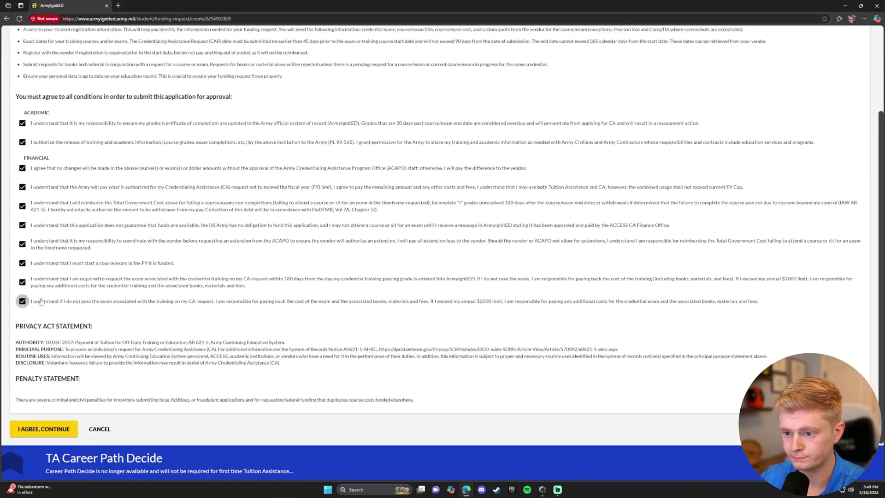
left_click(60, 428)
Step: Answer No to the demographic question and choose INTELLECTUAL POINT, MAIN CAMPUS as the vendor
left_click(48, 119)
left_click(33, 144)
left_click(91, 158)
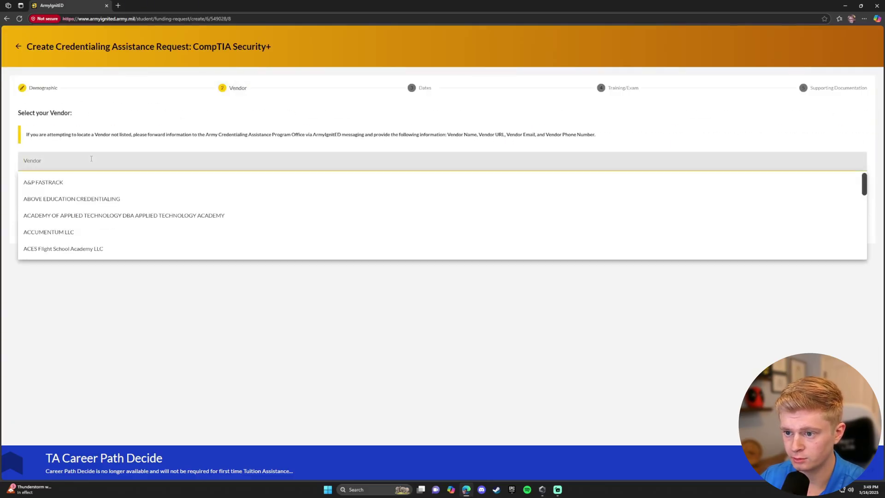
type("intellectual")
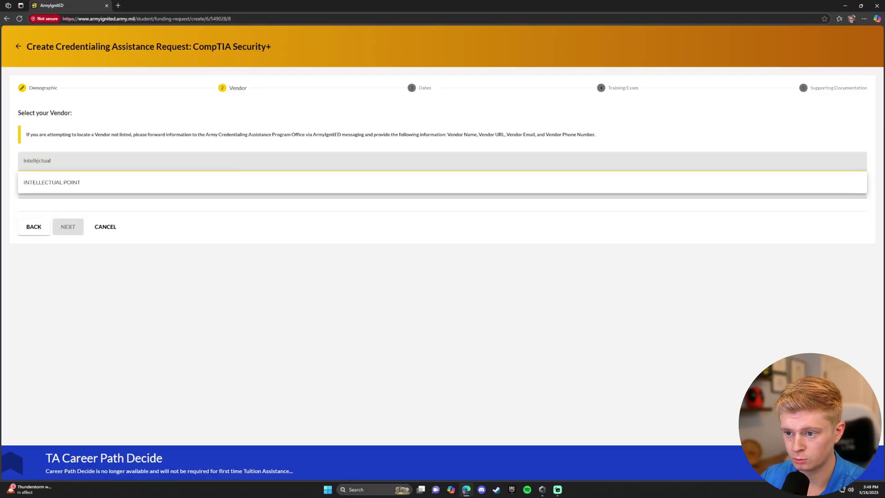
left_click(56, 183)
left_click(57, 192)
left_click(67, 208)
left_click(70, 226)
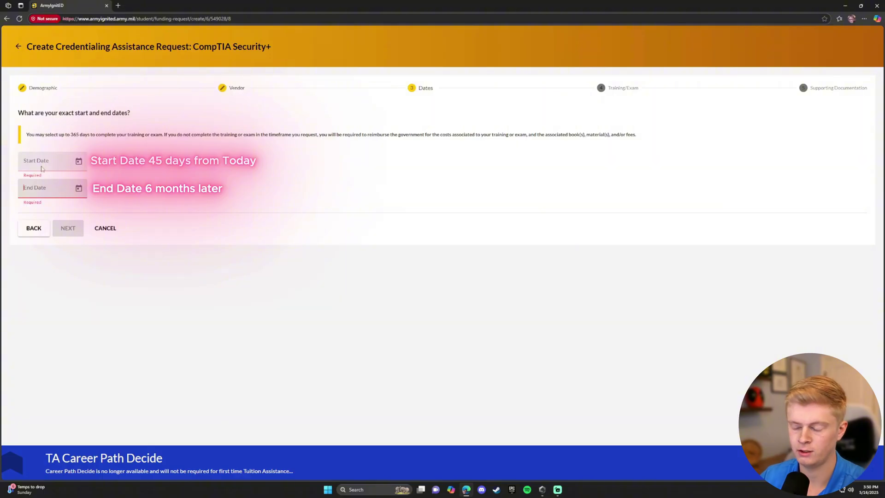
Step: Set the training start date to 6/30/2025 and the end date to 1/31/2026
left_click(78, 161)
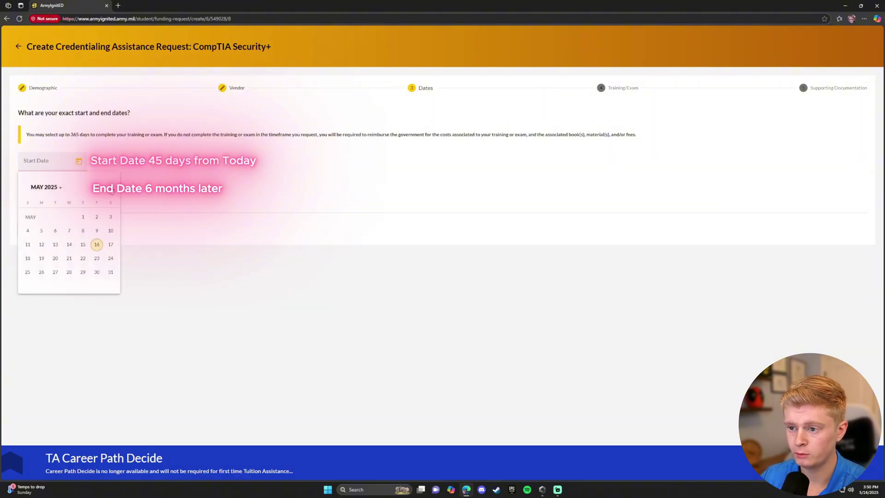
left_click(112, 191)
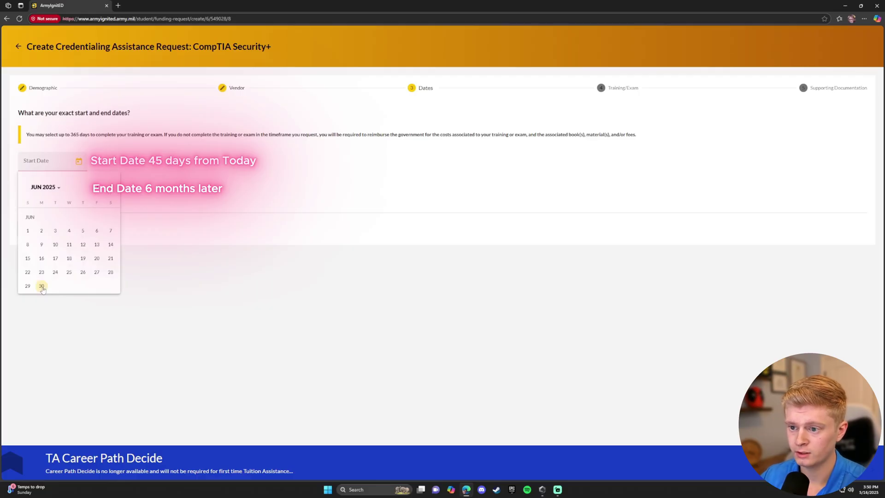
left_click(42, 286)
left_click(79, 188)
left_click(44, 214)
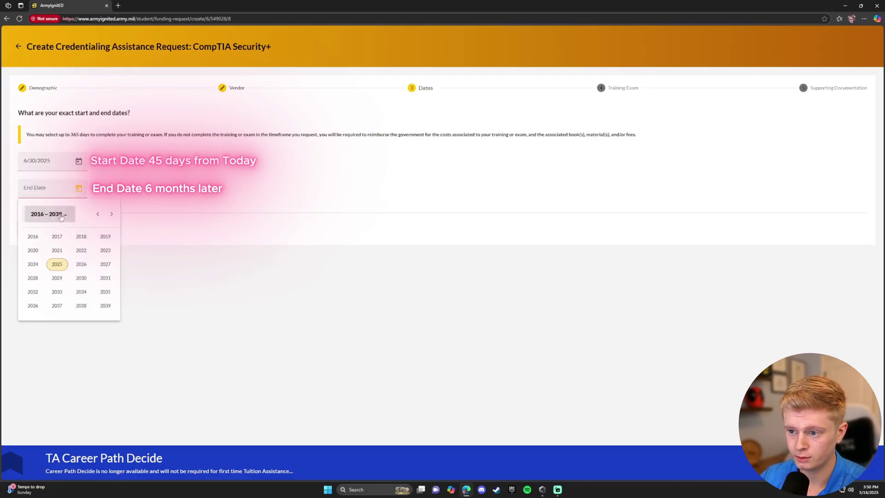
left_click(81, 263)
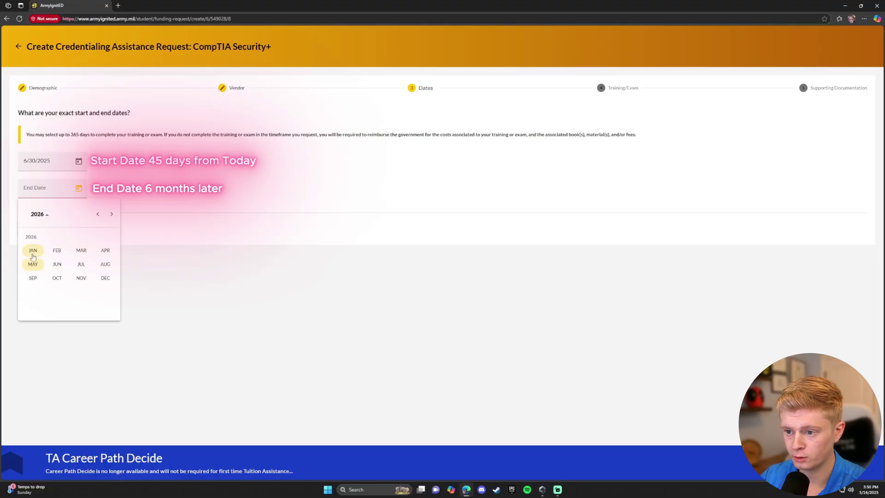
left_click(33, 250)
left_click(111, 300)
Step: Add the CompTIA Security+ training course ($1,799) to the request
left_click(68, 227)
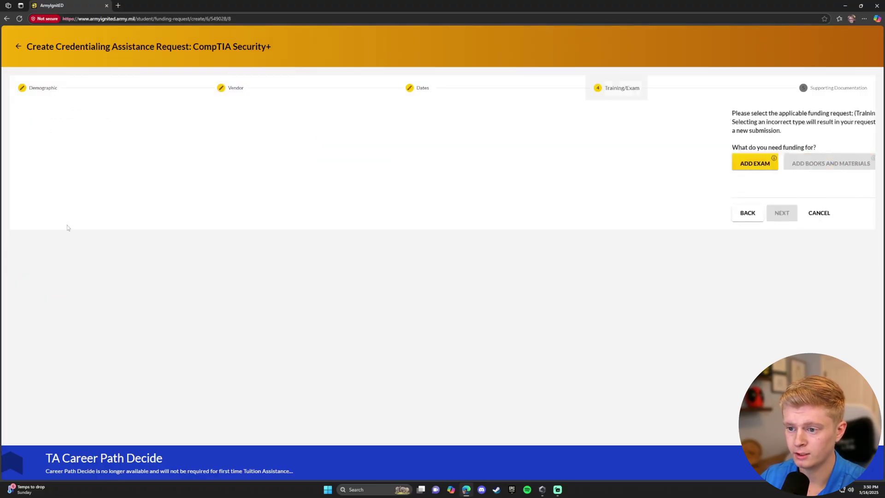
left_click(189, 166)
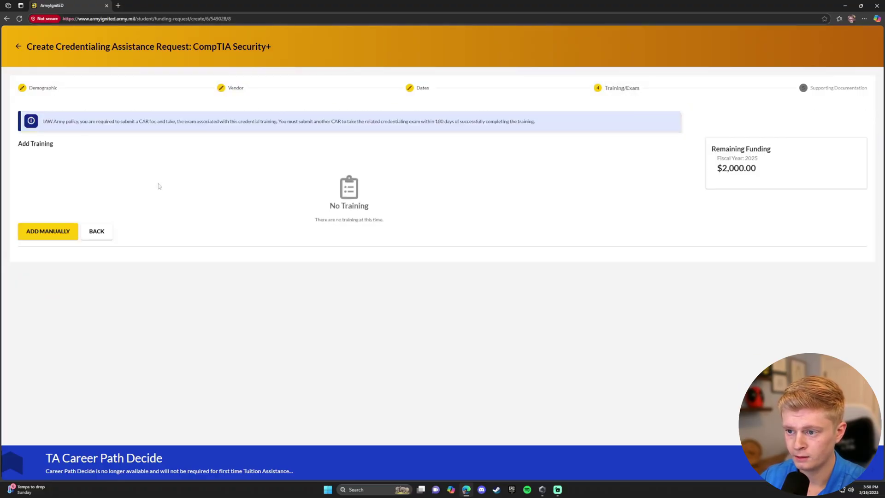
left_click(483, 186)
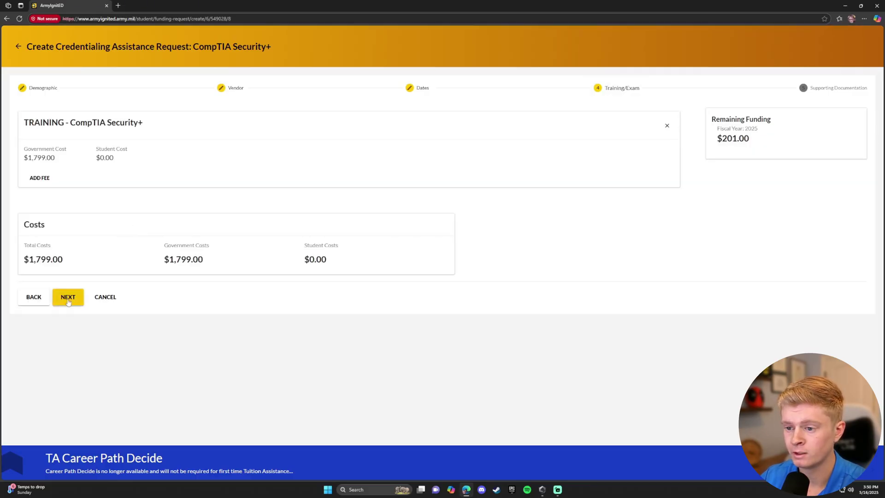
Step: Attach Training.pdf as the vendor's quote in supporting documentation
left_click(67, 299)
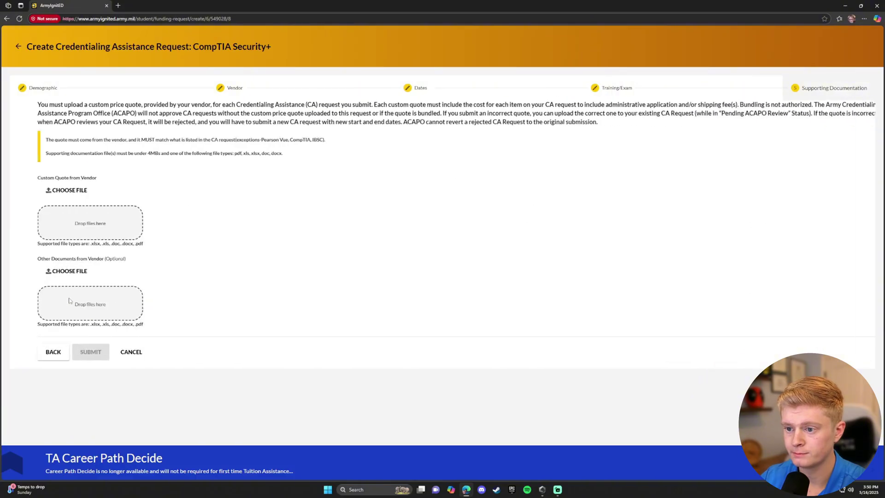
left_click(49, 191)
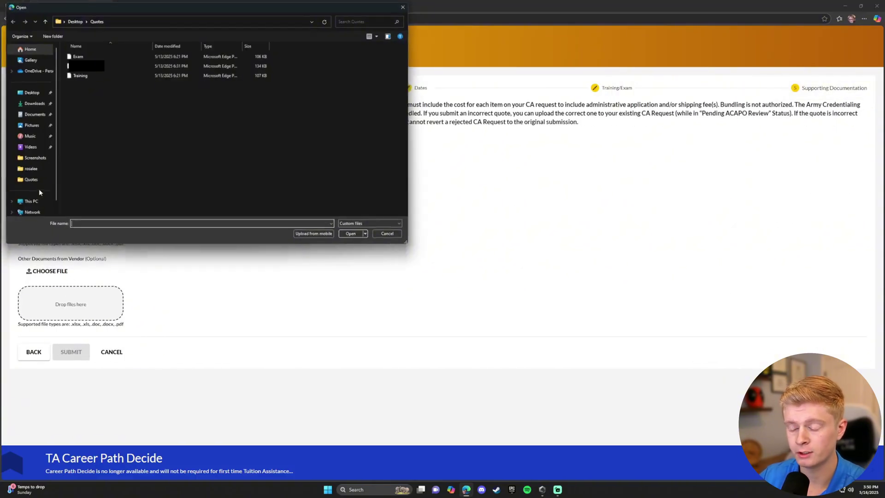
left_click(86, 74)
left_click(354, 235)
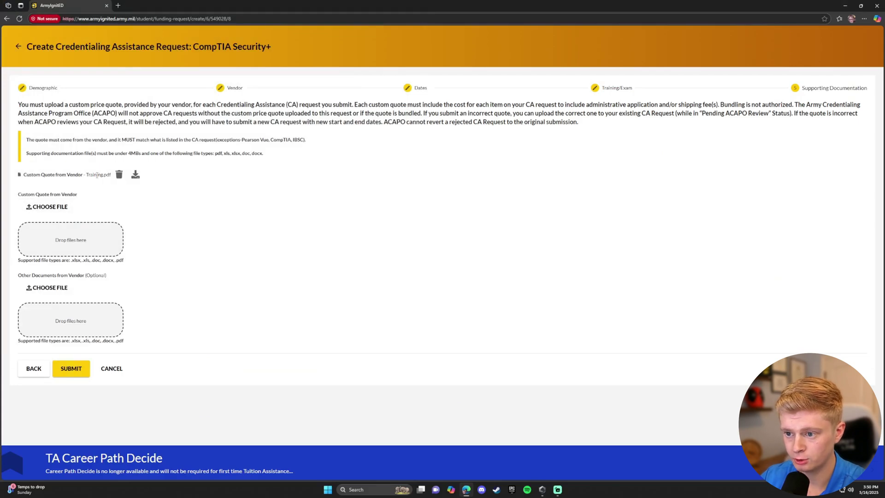
Step: Submit the training request, then apply for funding again on the CompTIA Security+ education goal
left_click(74, 368)
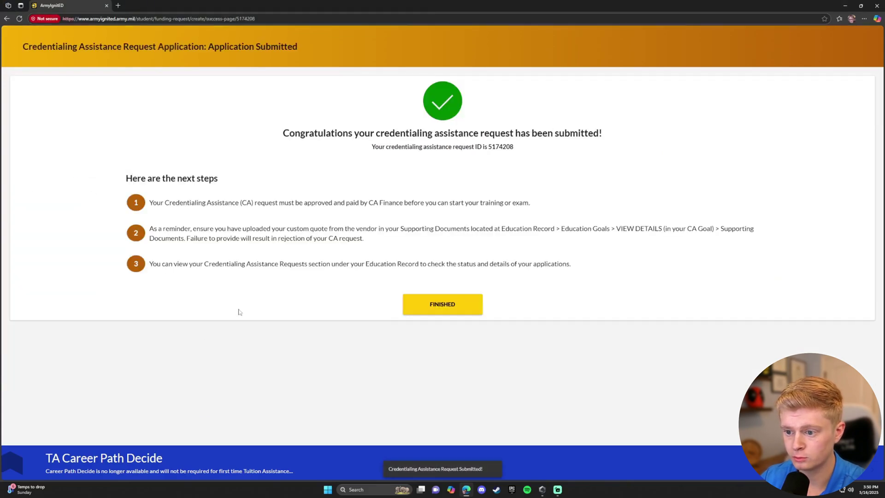
left_click(459, 315)
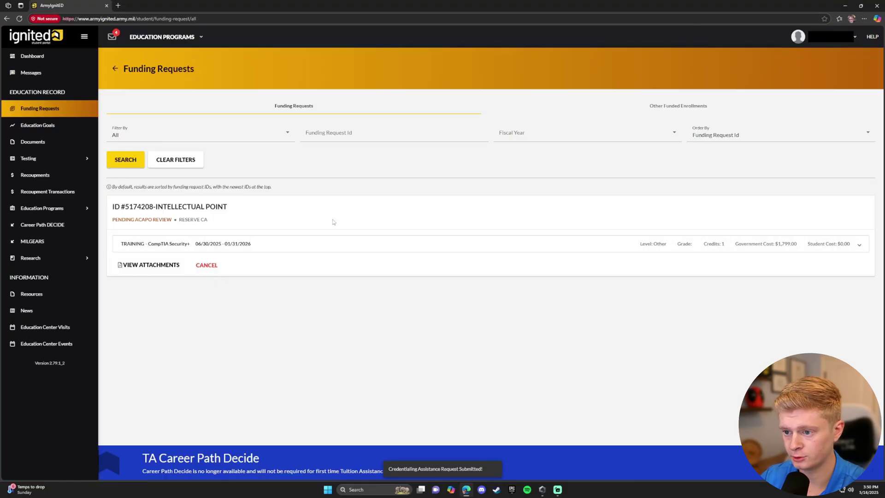
left_click(40, 127)
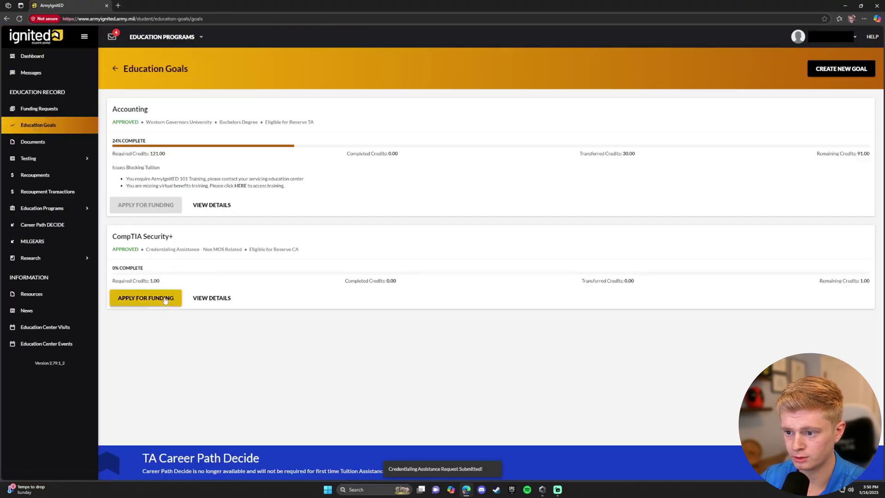
left_click(162, 298)
Step: Accept all ten academic, financial and remaining conditions of the user agreement
left_click(59, 256)
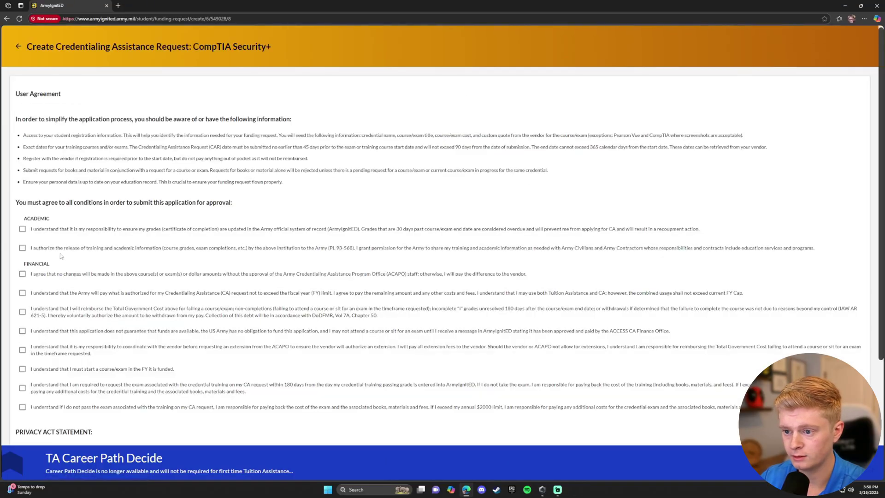
left_click(22, 228)
left_click(22, 247)
left_click(22, 274)
left_click(22, 292)
left_click(22, 312)
left_click(22, 331)
left_click(22, 350)
left_click(22, 369)
left_click(23, 387)
left_click(22, 406)
scroll(22, 407, "down", 3)
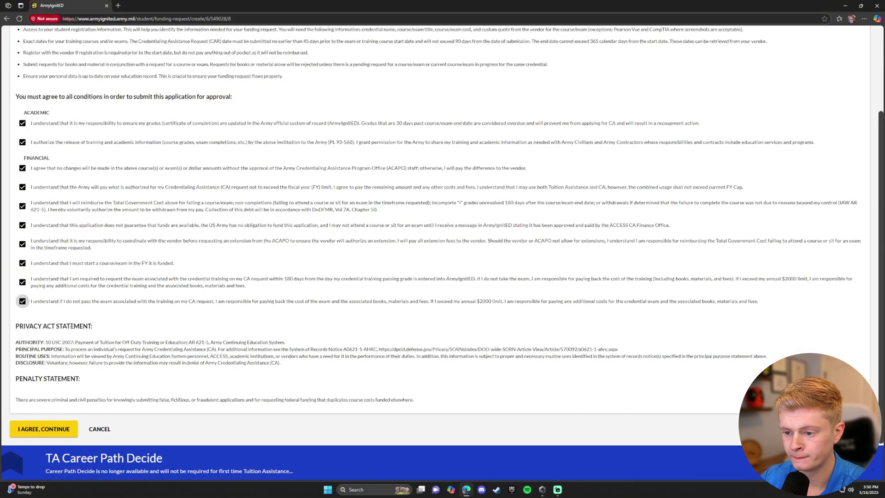
left_click(55, 429)
Step: Choose Intellectual Point and its main campus as the vendor
left_click(48, 118)
left_click(33, 144)
left_click(79, 160)
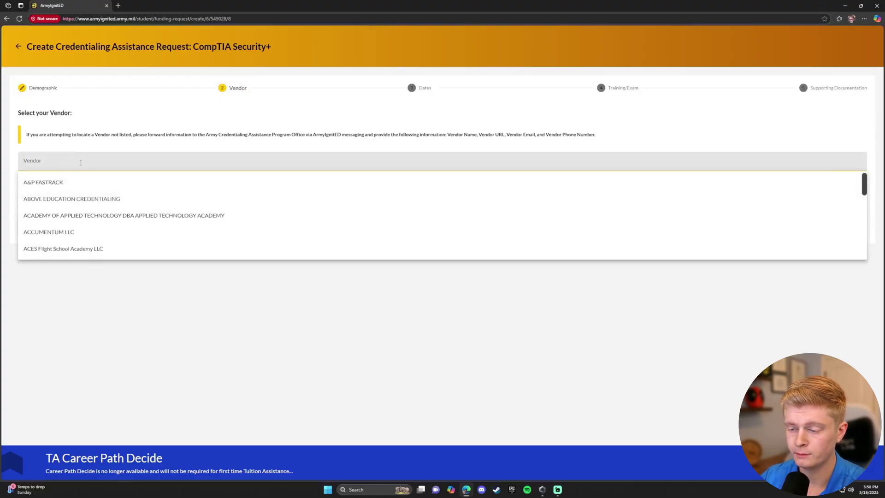
type("intellec")
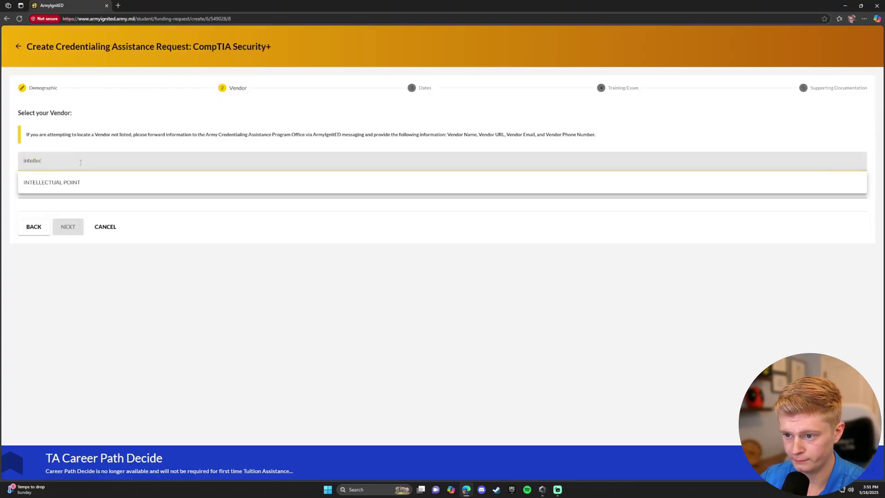
left_click(67, 182)
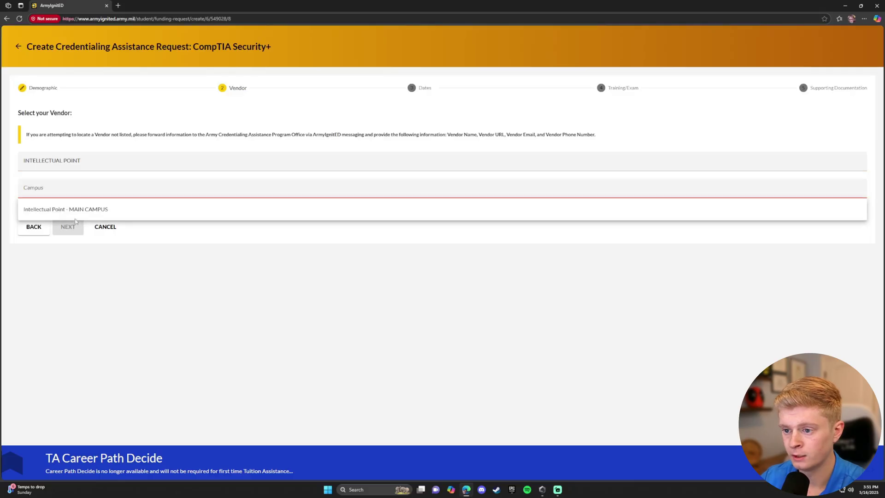
left_click(73, 211)
Step: Set the start date to 6/30/2025 and the end date to 1/31/2026
left_click(69, 226)
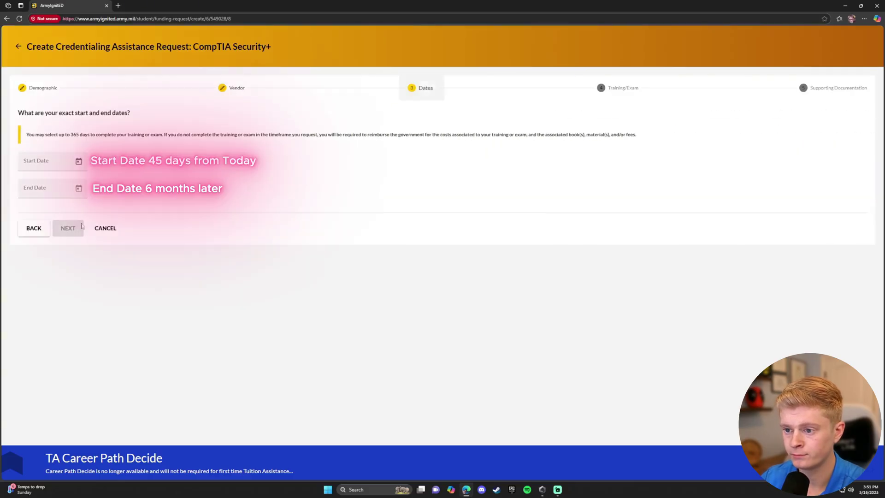
left_click(78, 161)
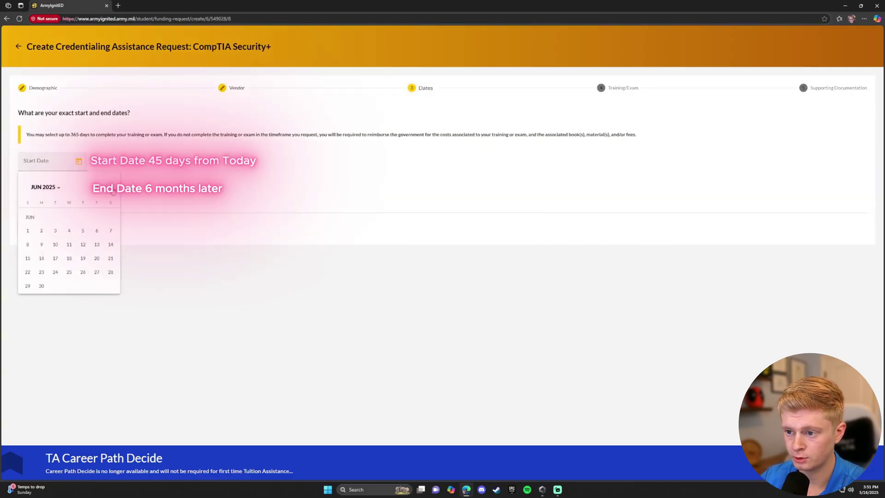
left_click(41, 286)
left_click(79, 188)
left_click(46, 214)
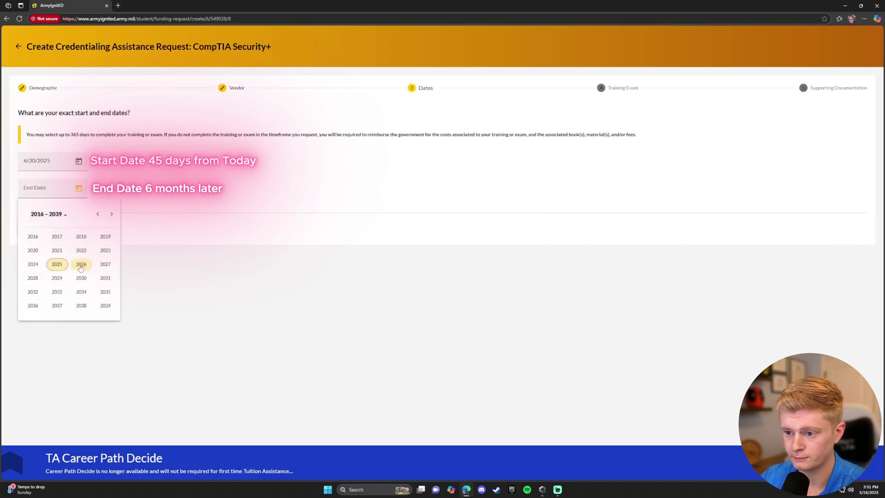
left_click(82, 263)
left_click(32, 249)
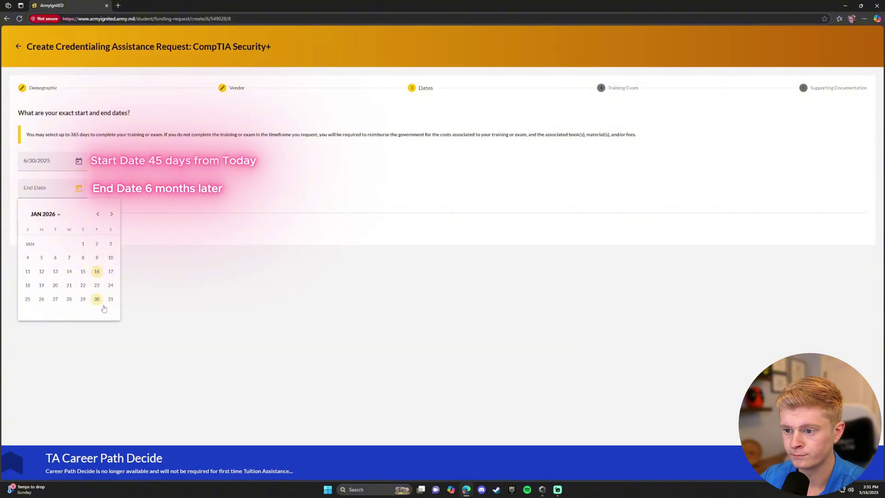
left_click(105, 302)
Step: Add the SY0-701 written exam with location set to Other
left_click(68, 227)
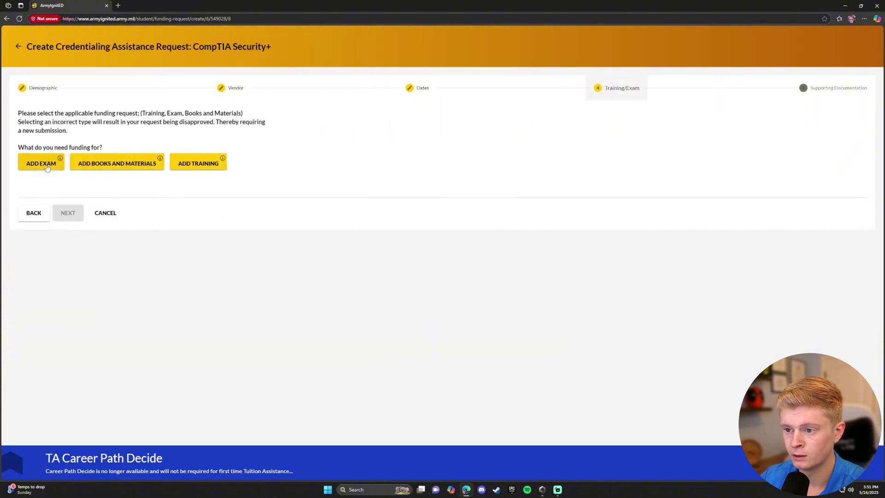
left_click(39, 161)
left_click(490, 168)
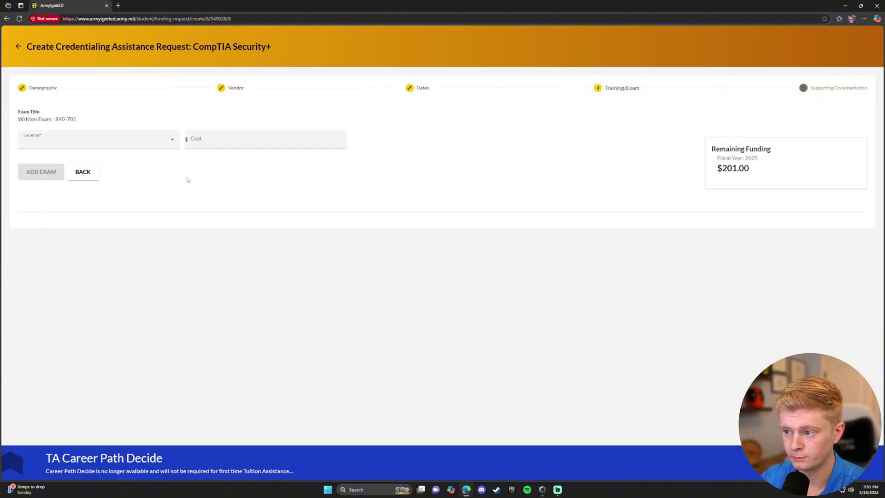
left_click(71, 145)
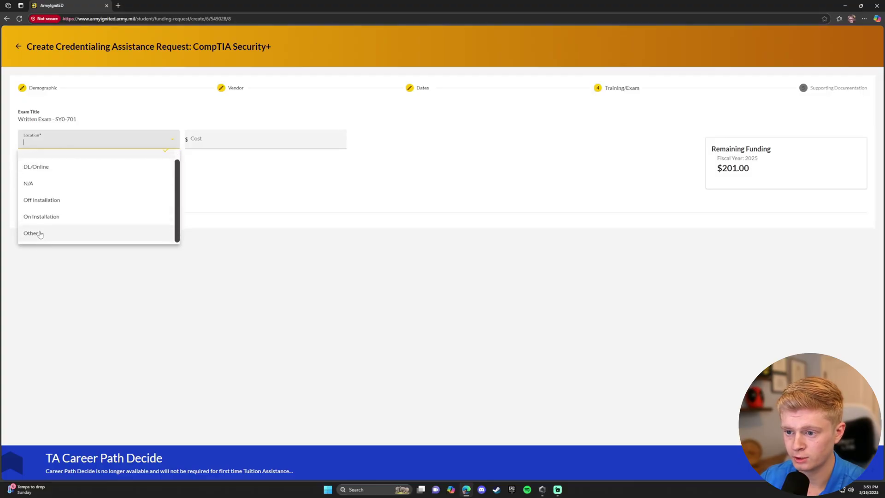
left_click(41, 233)
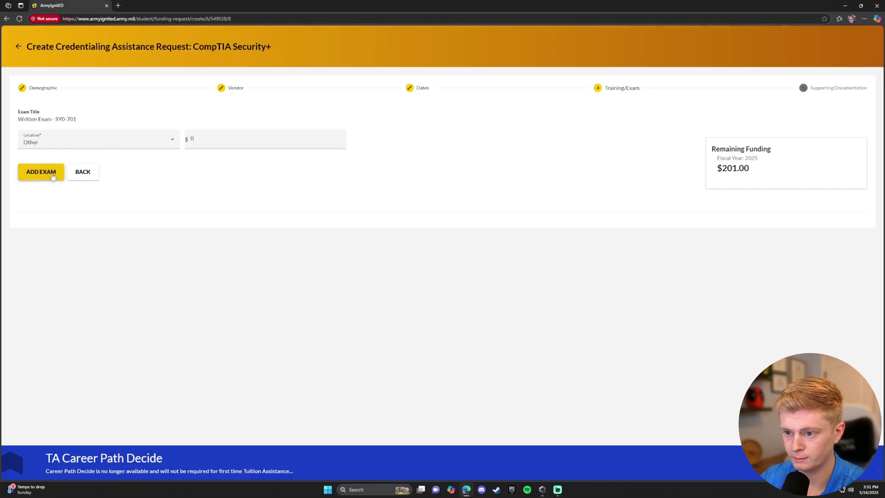
left_click(46, 173)
Step: Add a $201 Administrative fee with description '5' to the exam and continue
left_click(39, 177)
left_click(49, 168)
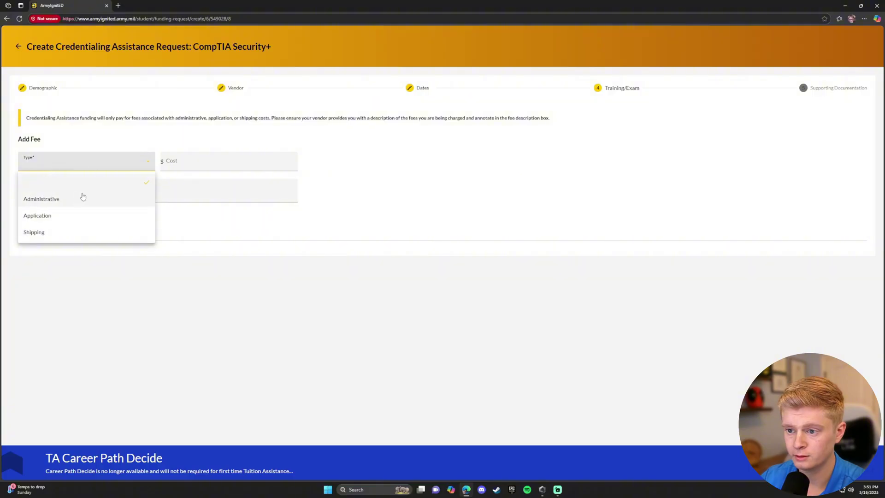
left_click(76, 198)
left_click(197, 167)
type("201")
left_click(40, 191)
type("5")
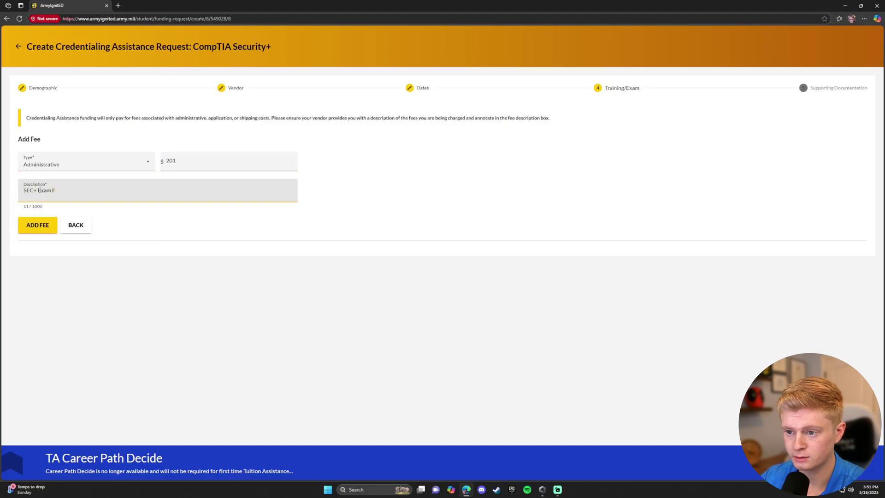
left_click(48, 227)
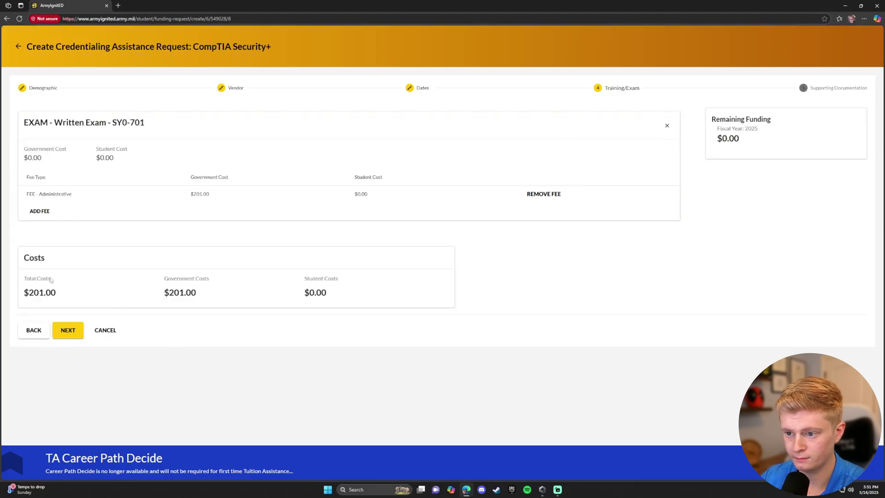
left_click(67, 329)
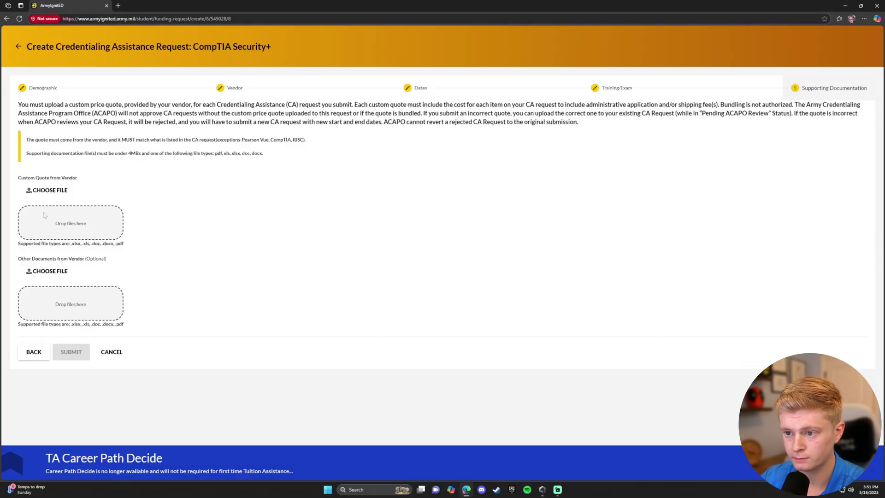
Step: Attach Exam.pdf as the vendor quote, submit the exam request, and view the Funding Requests list
left_click(48, 189)
left_click(76, 55)
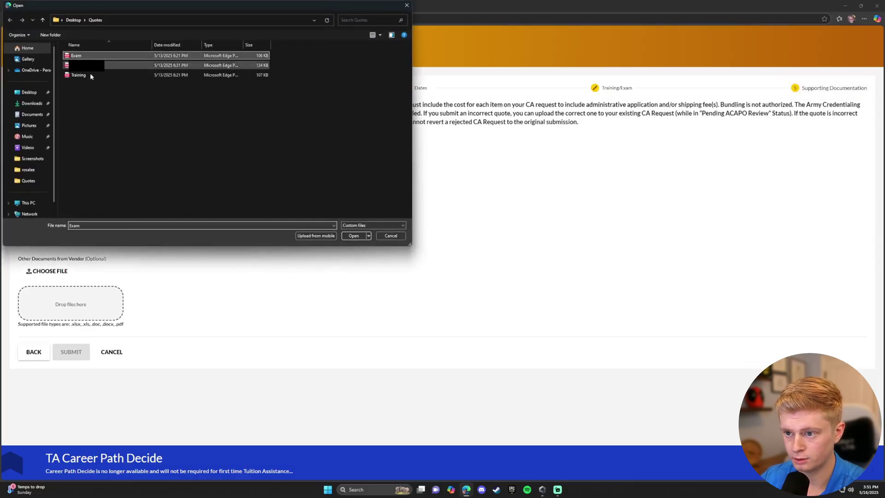
left_click(353, 235)
left_click(71, 368)
left_click(424, 308)
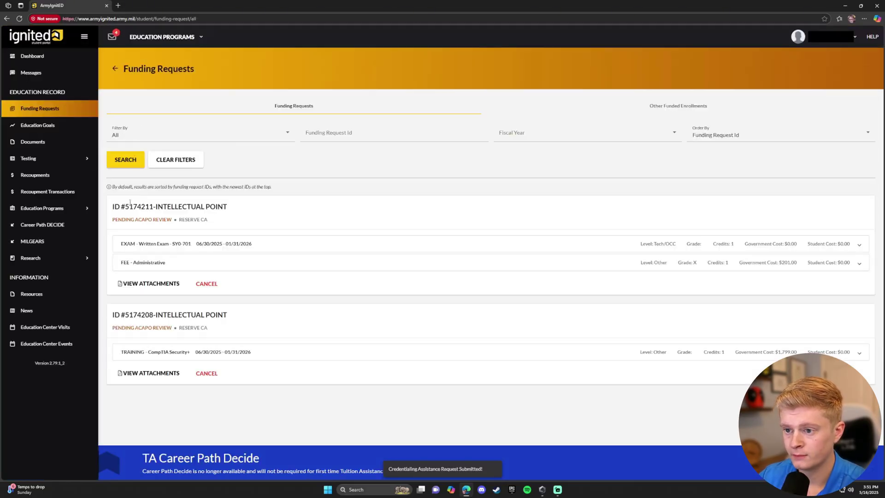